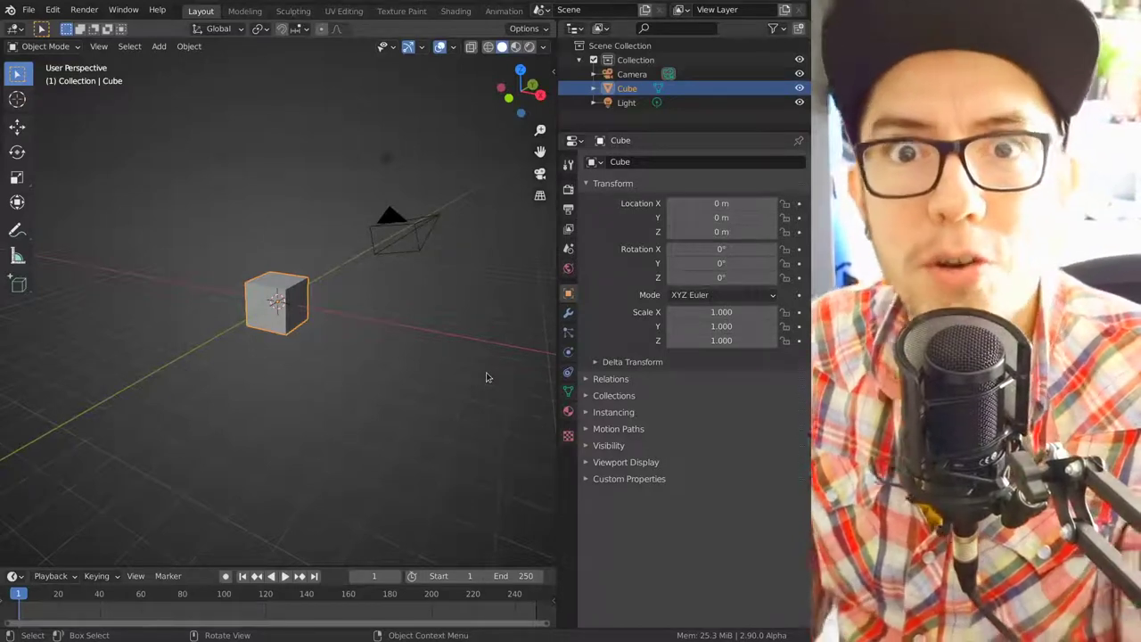
Replace the default cube with a Suzanne monkey head at the origin.
{"action": "middle_click_drag", "start_coordinate": [336, 299], "coordinate": [330, 310]}
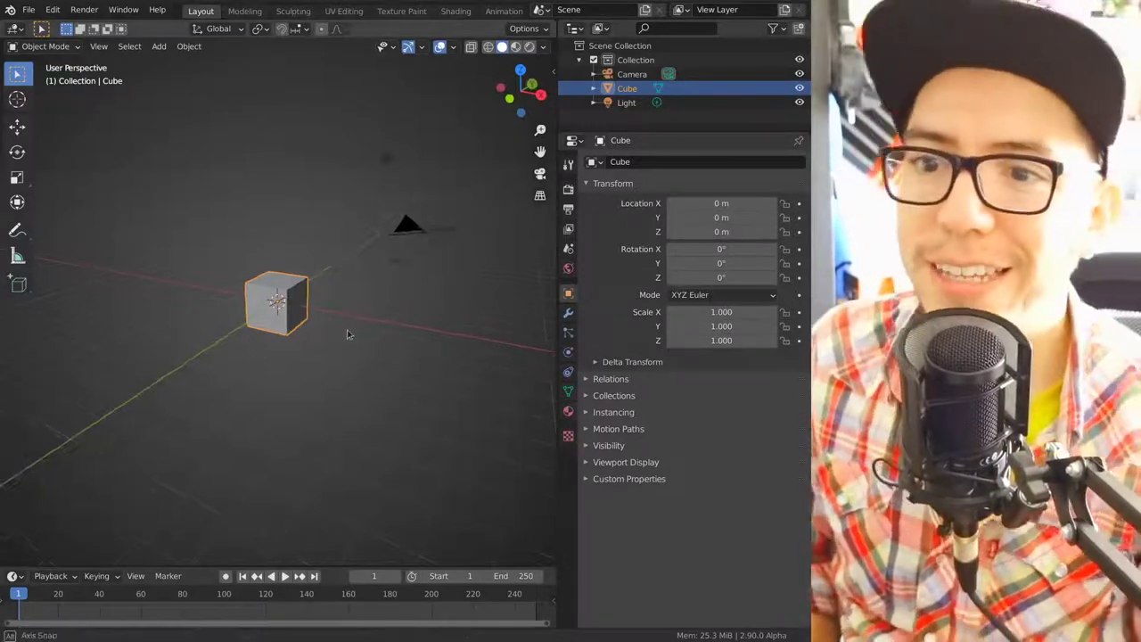
{"action": "key", "text": "x"}
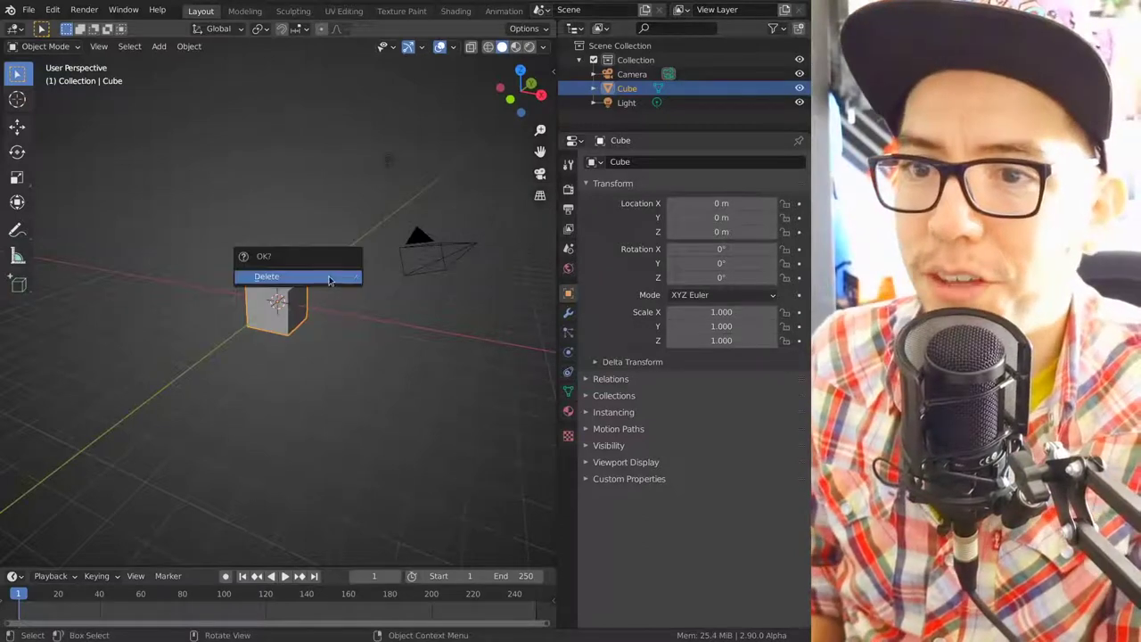
{"action": "left_click", "coordinate": [333, 276]}
{"action": "key", "text": "shift+a"}
{"action": "left_click", "coordinate": [416, 409]}
{"action": "scroll", "coordinate": [366, 369], "scroll_direction": "up", "scroll_amount": 1}
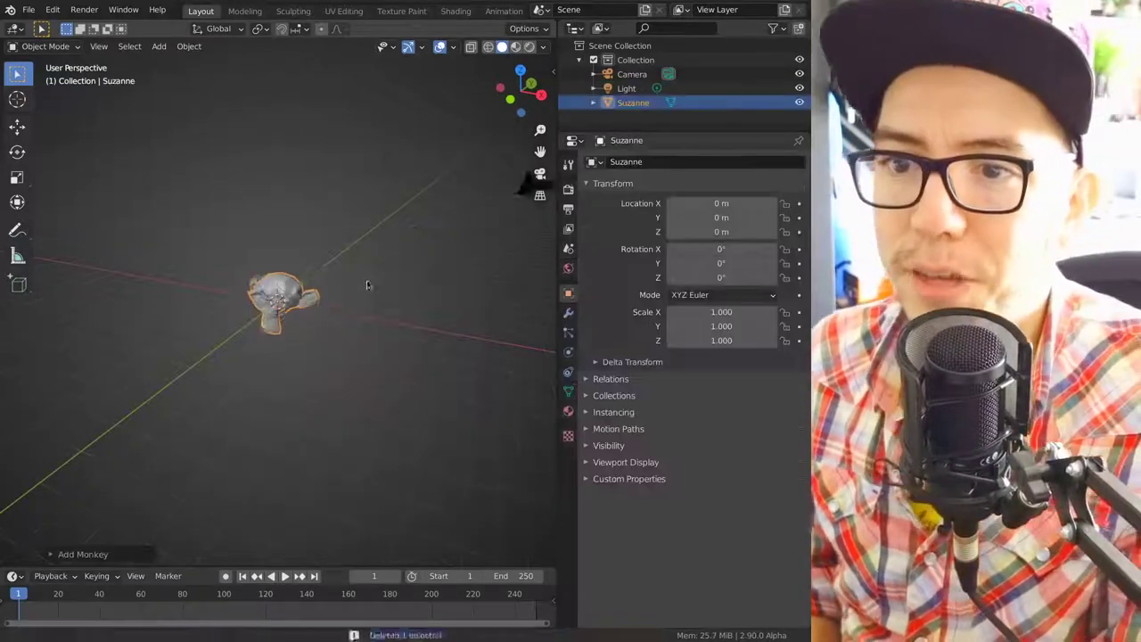
{"action": "scroll", "coordinate": [356, 330], "scroll_direction": "up", "scroll_amount": 1}
{"action": "scroll", "coordinate": [352, 306], "scroll_direction": "up", "scroll_amount": 1}
{"action": "scroll", "coordinate": [373, 287], "scroll_direction": "up", "scroll_amount": 1}
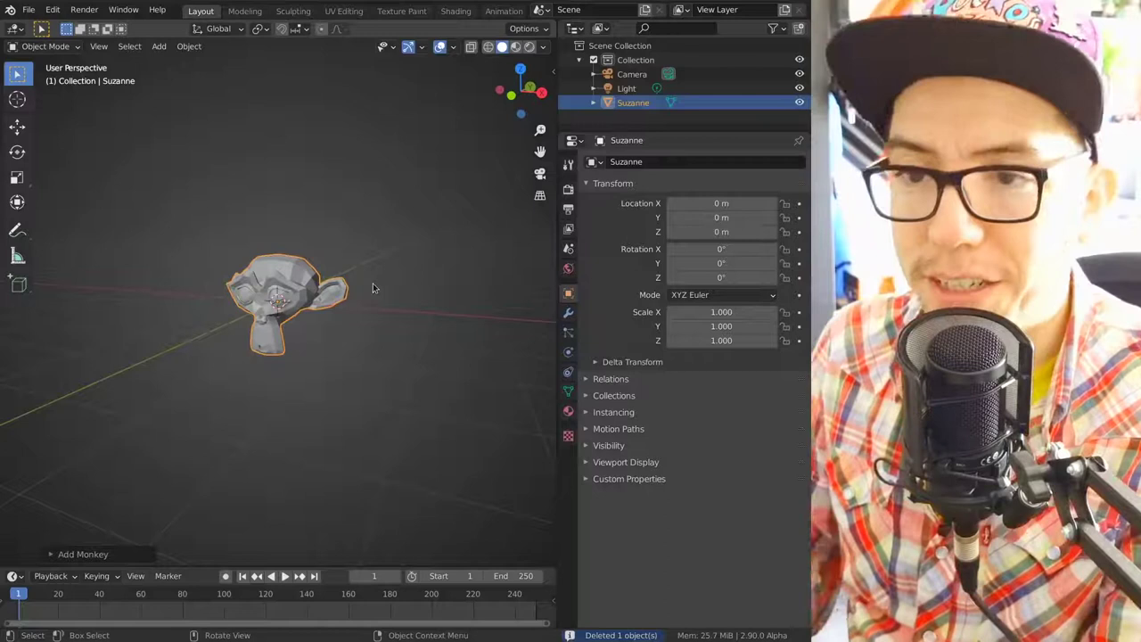
Run Quick Smoke on the monkey to wrap it in a smoke domain.
{"action": "key", "text": "F3"}
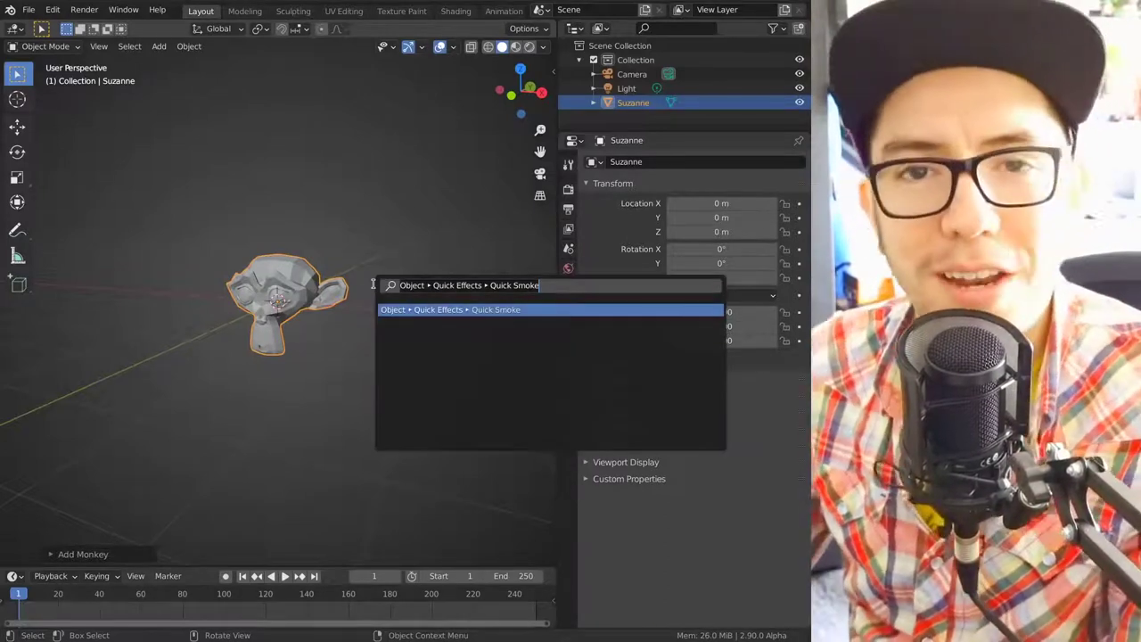
{"action": "key", "text": "Return"}
{"action": "middle_click_drag", "start_coordinate": [426, 363], "coordinate": [383, 357]}
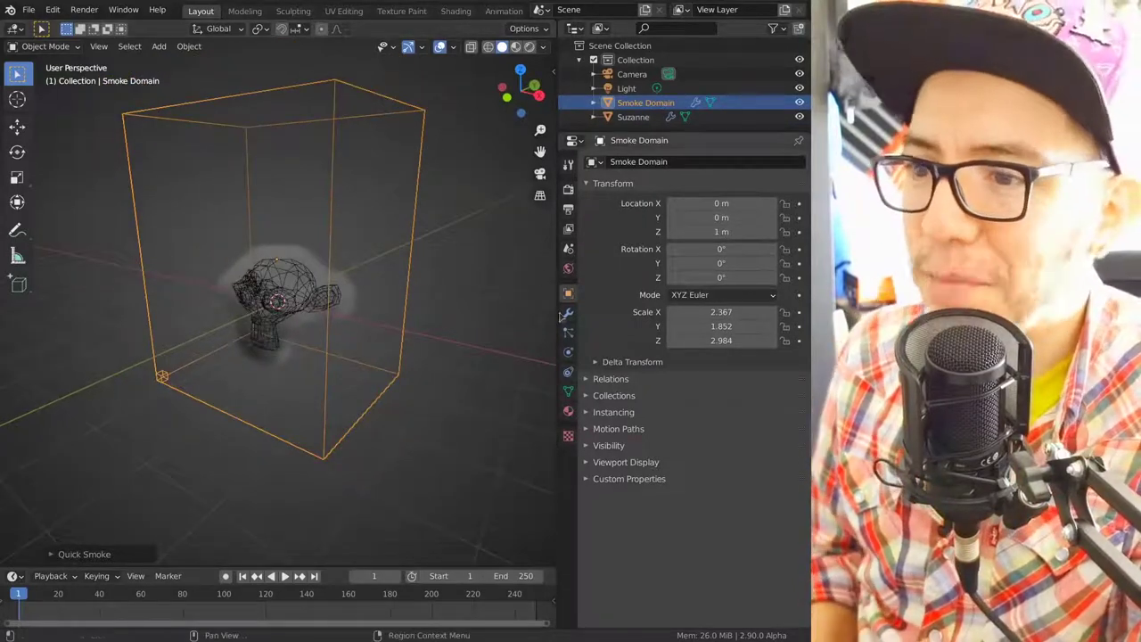
Collapse the domain's Gas and Settings panels and check that Cache volumes use OpenVDB.
{"action": "left_click", "coordinate": [568, 351]}
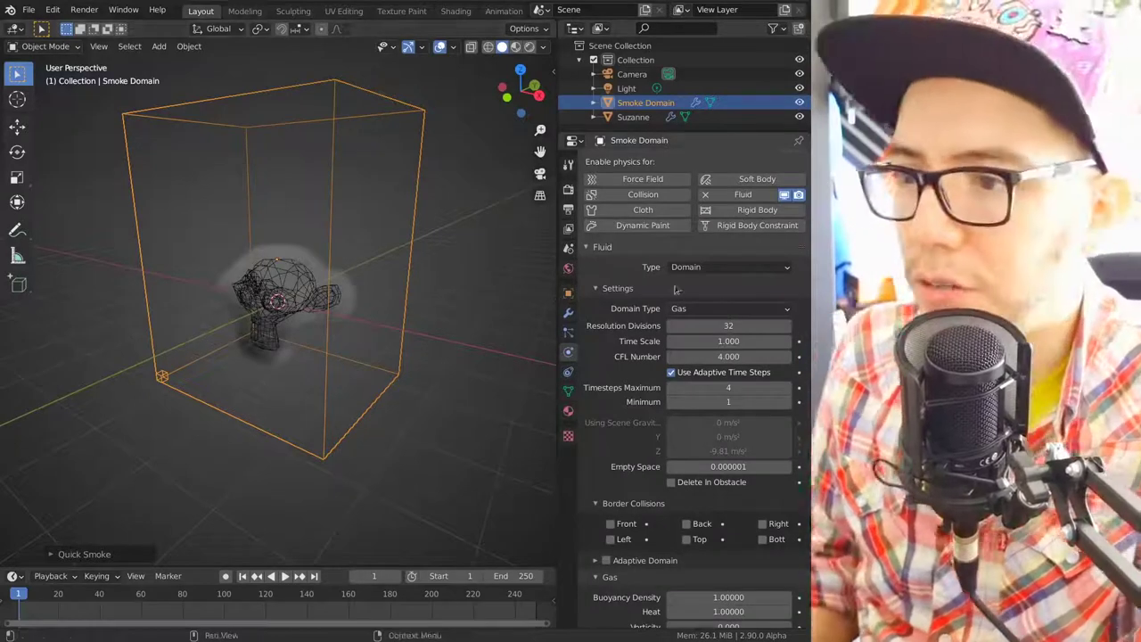
{"action": "scroll", "coordinate": [629, 466], "scroll_direction": "down", "scroll_amount": 3}
{"action": "scroll", "coordinate": [627, 383], "scroll_direction": "down", "scroll_amount": 3}
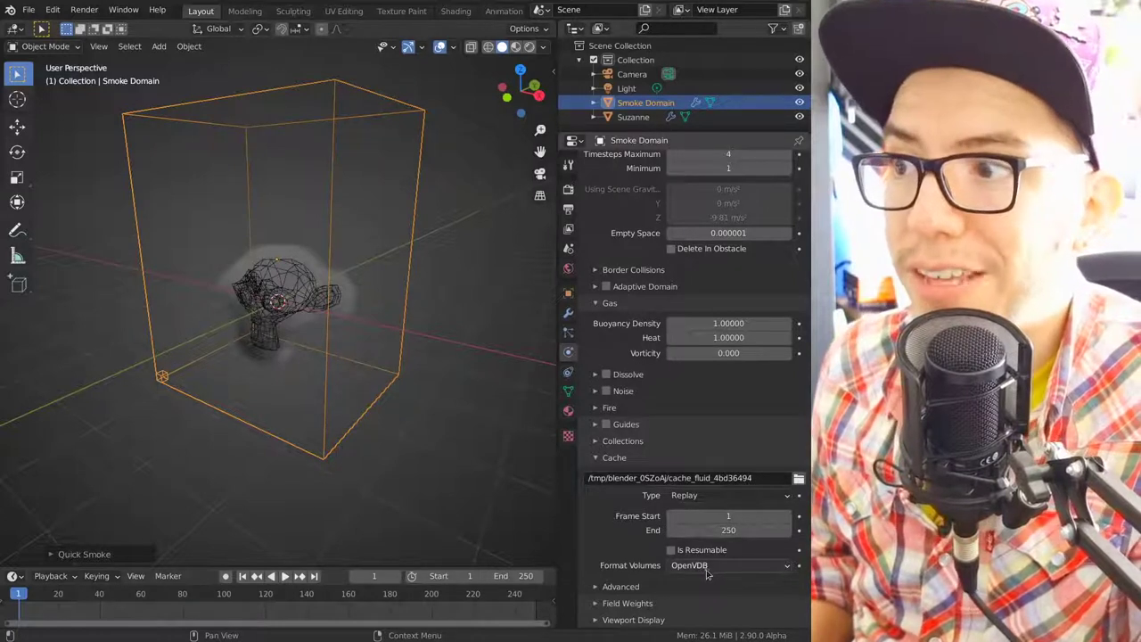
{"action": "left_click", "coordinate": [609, 303]}
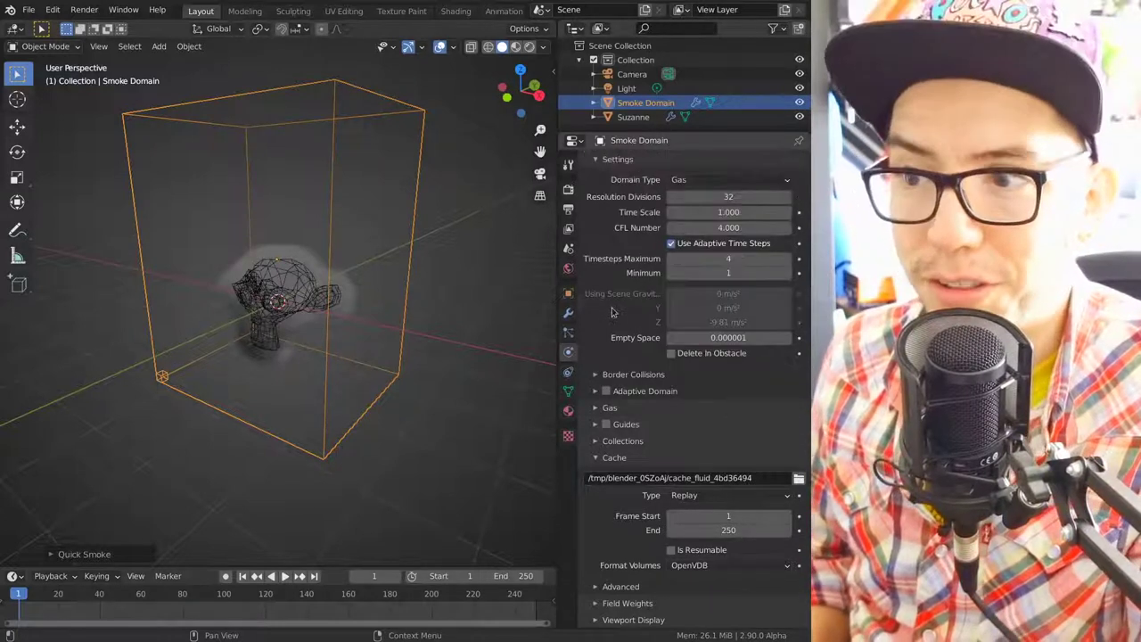
{"action": "left_click", "coordinate": [616, 158]}
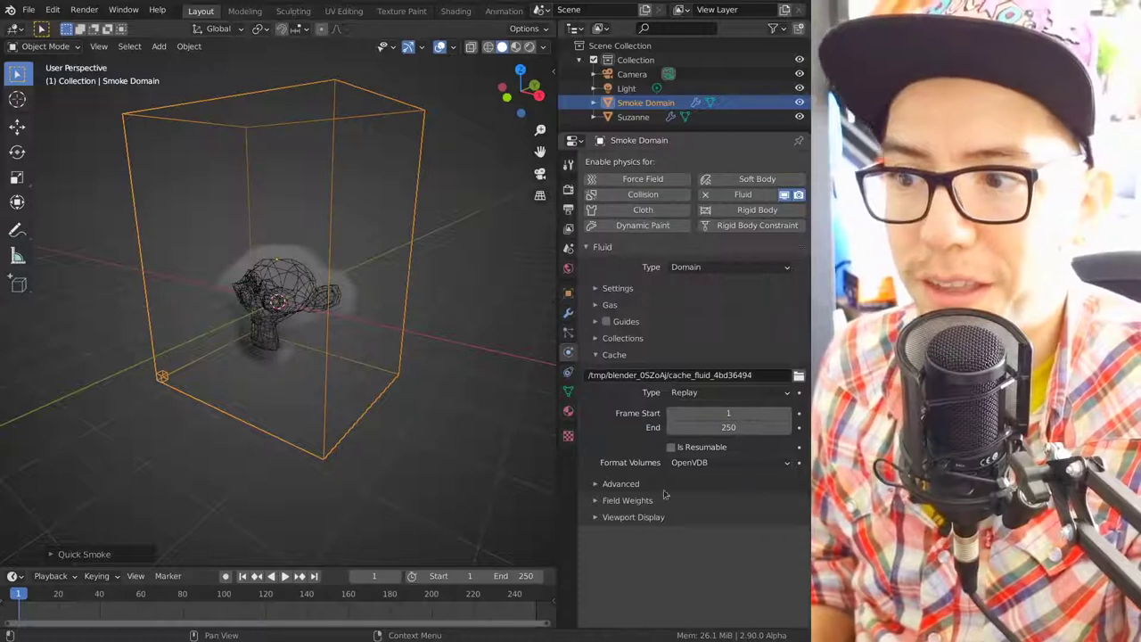
{"action": "left_click", "coordinate": [718, 463]}
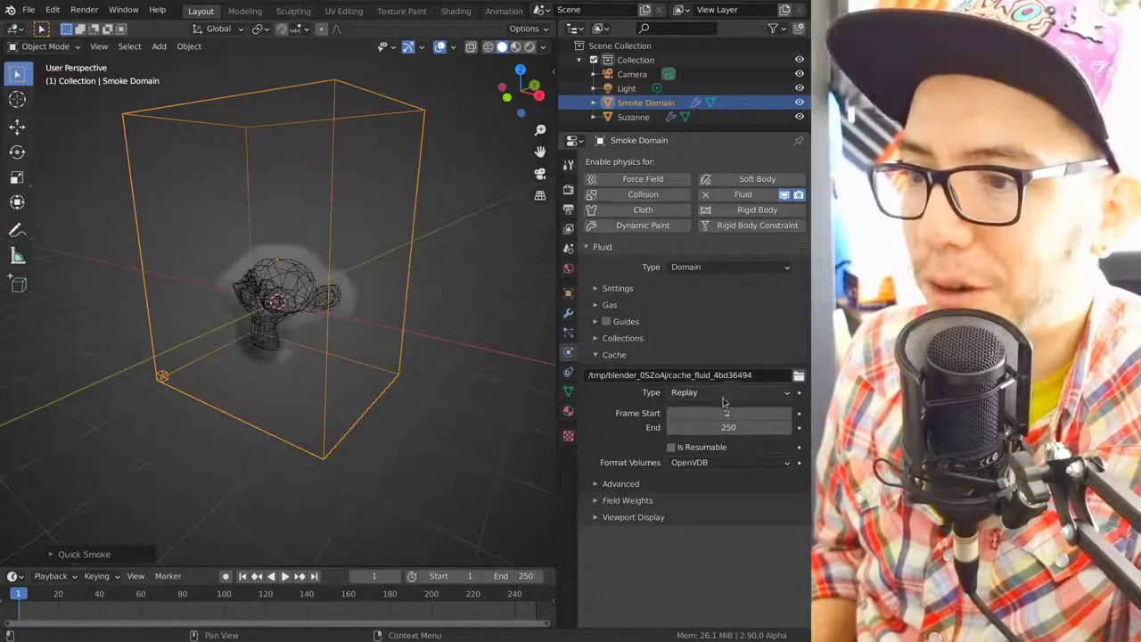
Set the domain Cache Type to Modular, re-expand Settings, and bake the smoke data.
{"action": "left_click", "coordinate": [724, 398]}
{"action": "left_click", "coordinate": [705, 423]}
{"action": "left_click", "coordinate": [624, 288]}
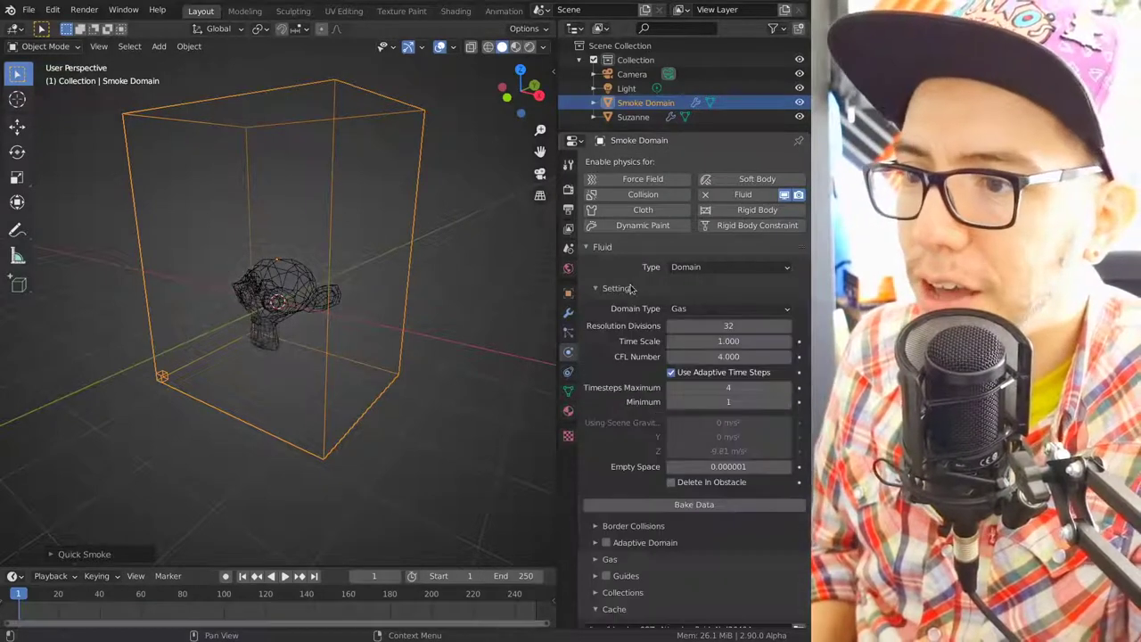
{"action": "left_click", "coordinate": [681, 505]}
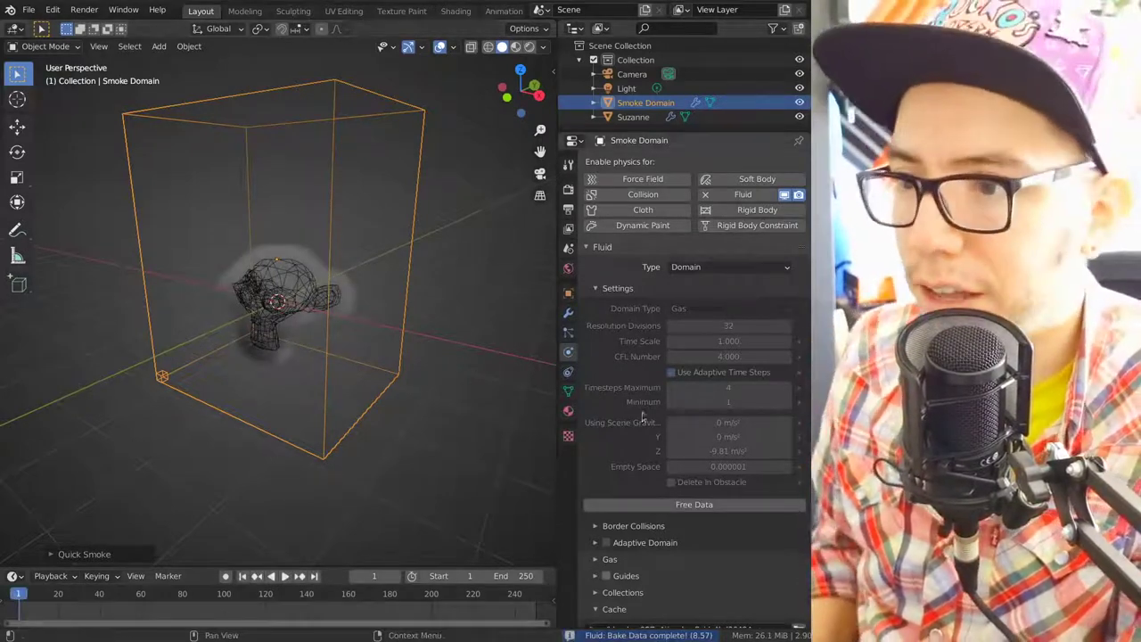
{"action": "scroll", "coordinate": [660, 372], "scroll_direction": "down", "scroll_amount": 5}
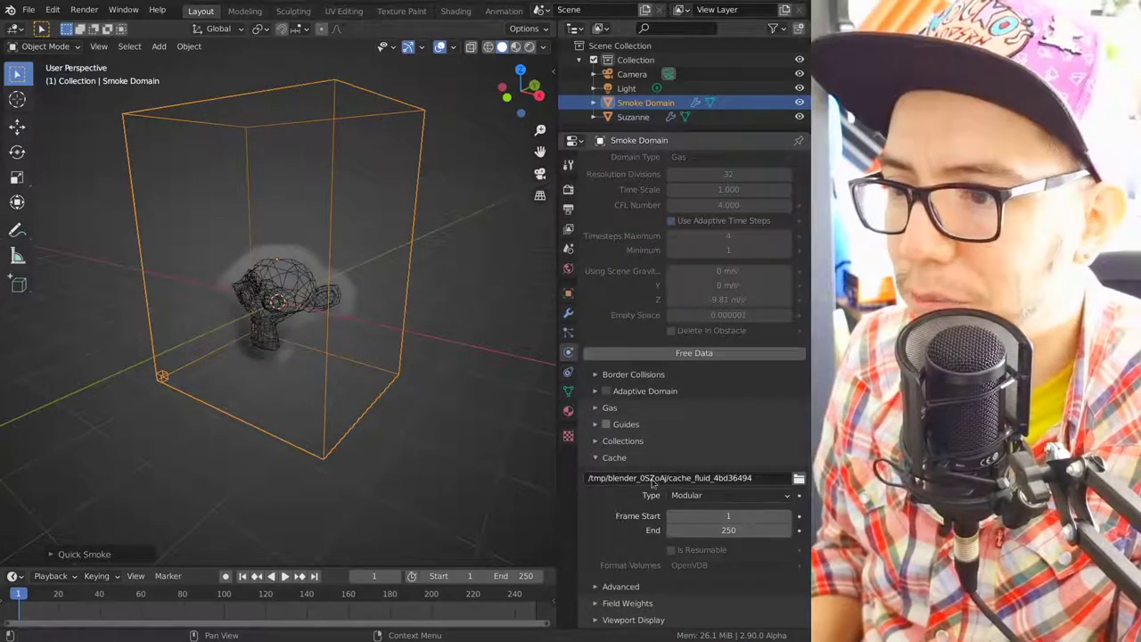
Copy the Blender cache path into PCManFM and open its data folder.
{"action": "left_click", "coordinate": [670, 479]}
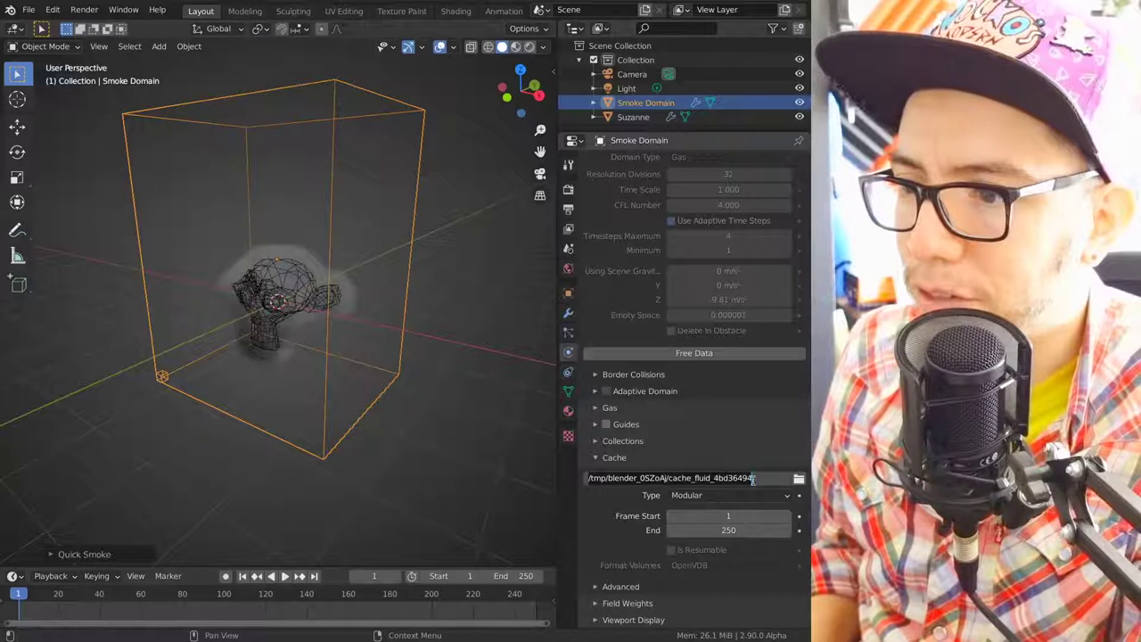
{"action": "key", "text": "Return"}
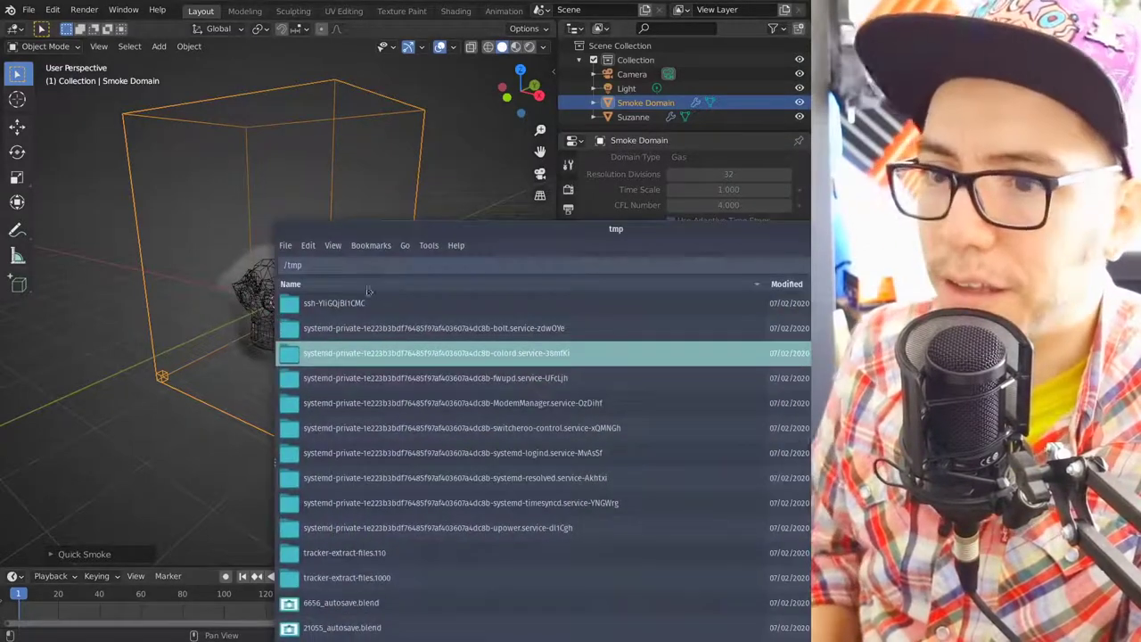
{"action": "left_click", "coordinate": [377, 265]}
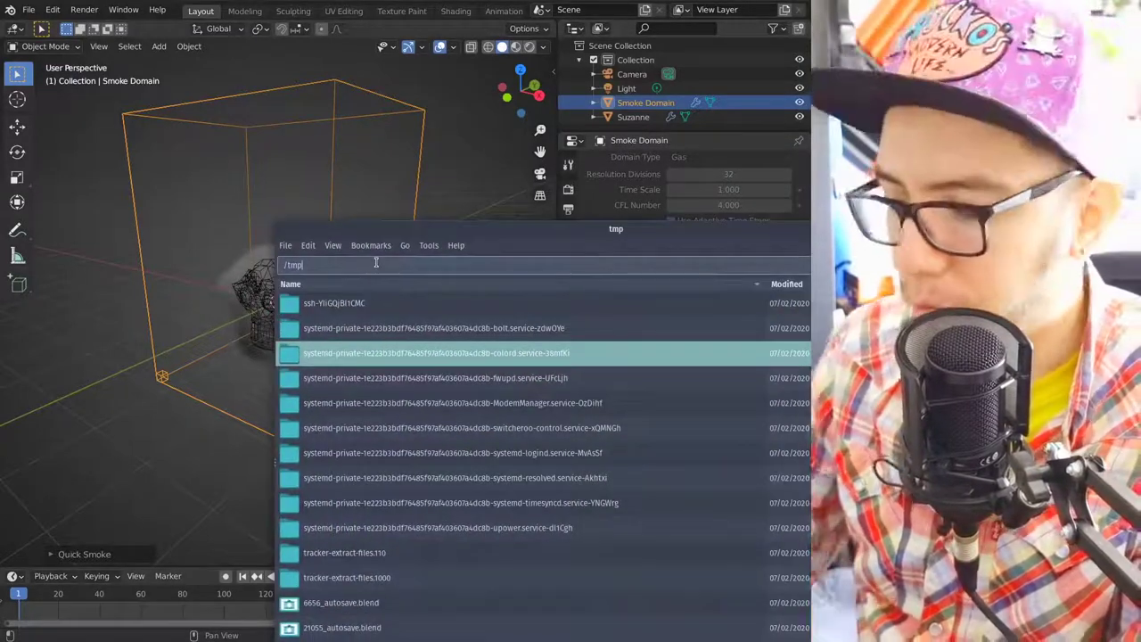
{"action": "key", "text": "ctrl+v"}
{"action": "key", "text": "Return"}
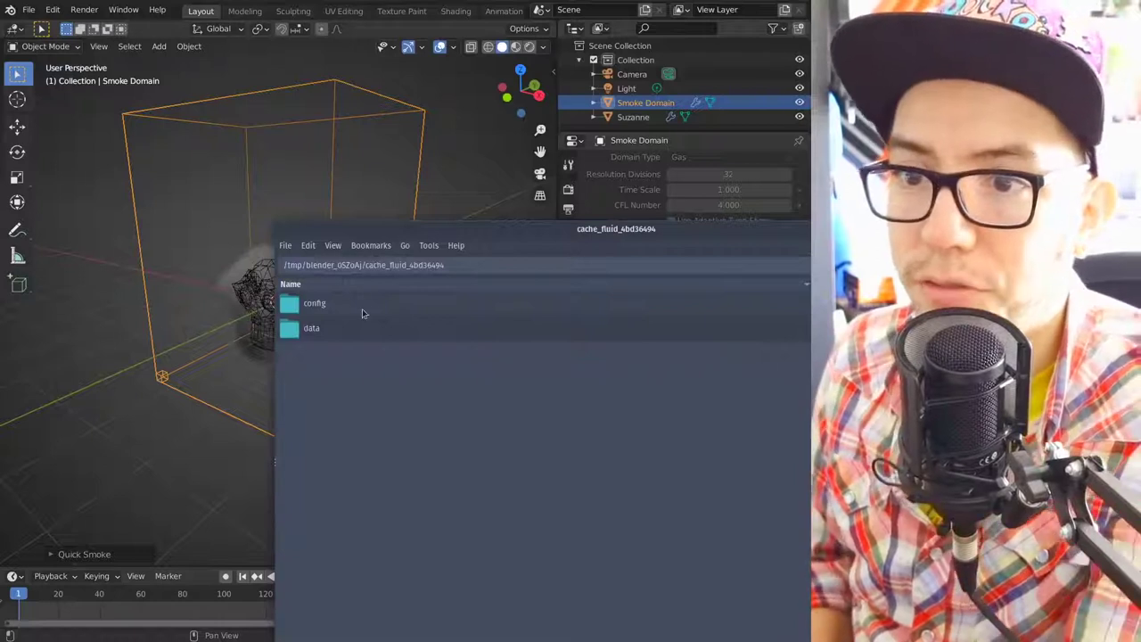
{"action": "left_click", "coordinate": [365, 326]}
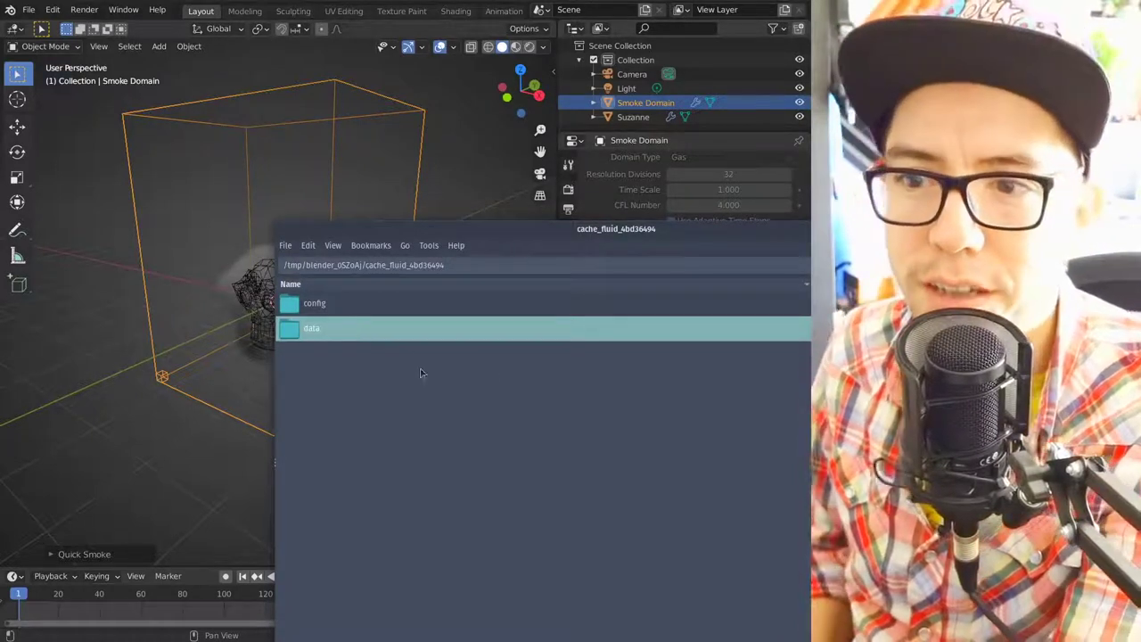
{"action": "key", "text": "Return"}
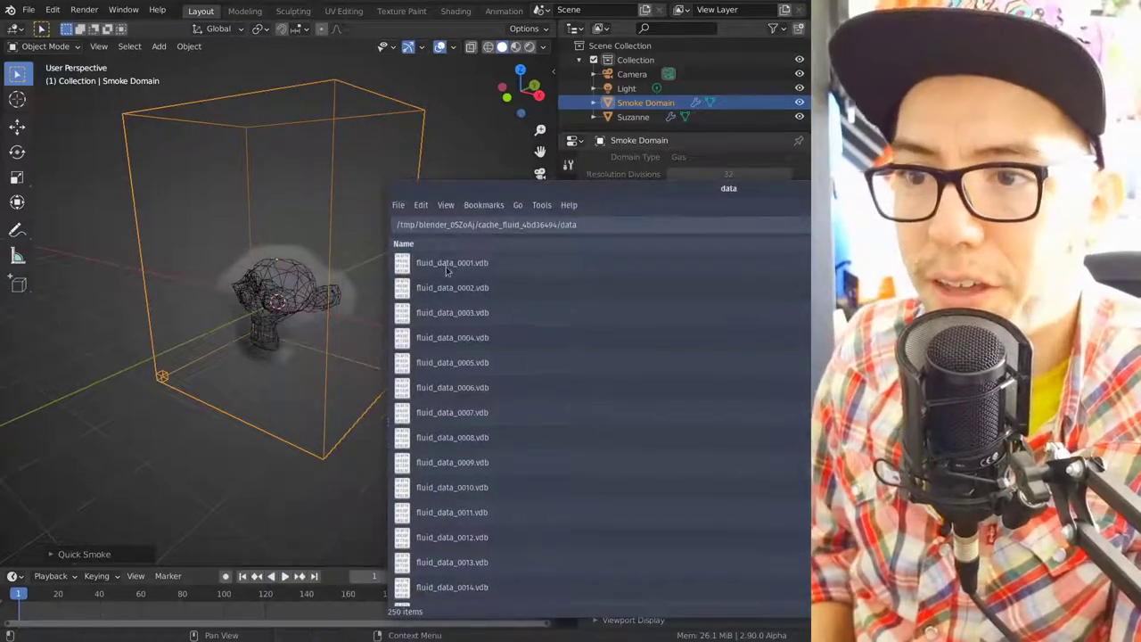
Inspect fluid_data_0001.vdb and fluid_data_0004.vdb, then return to Blender and deselect the monkey.
{"action": "left_click", "coordinate": [447, 271]}
{"action": "left_click", "coordinate": [481, 341]}
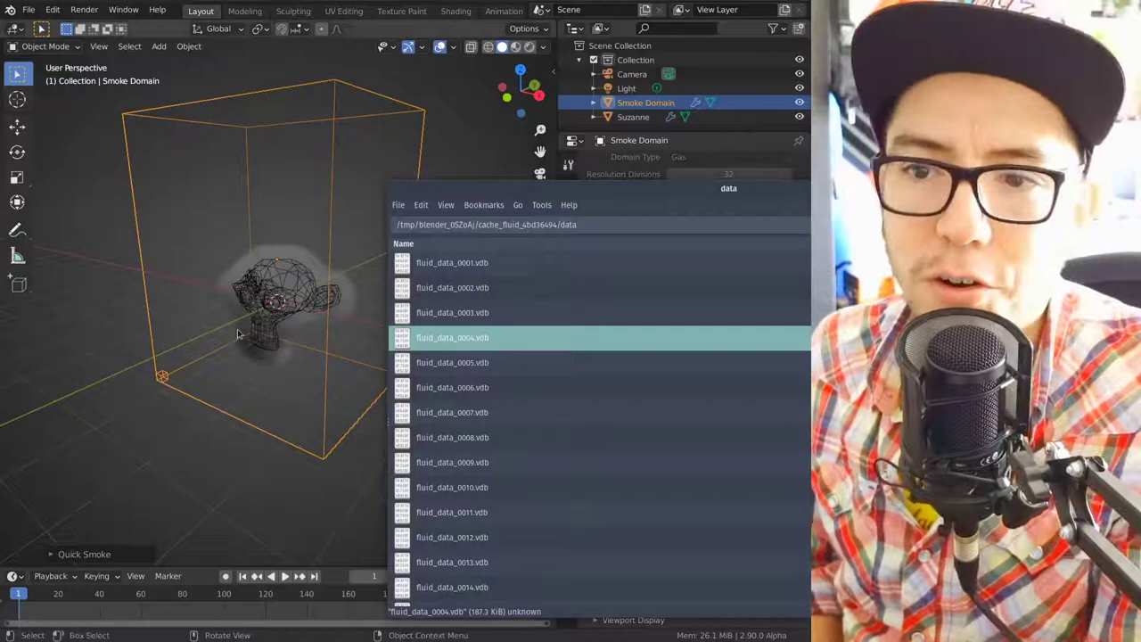
{"action": "left_click", "coordinate": [301, 296]}
{"action": "scroll", "coordinate": [300, 297], "scroll_direction": "down", "scroll_amount": 3}
{"action": "left_click", "coordinate": [330, 277]}
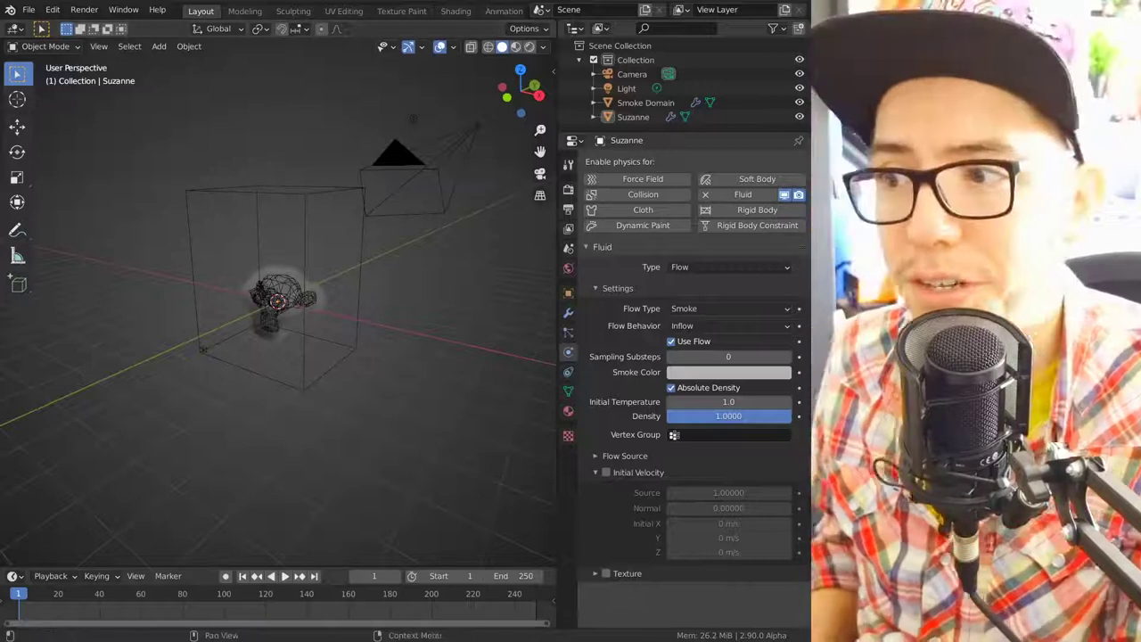
Move the file manager aside and start a new General file, discarding the smoke scene.
{"action": "key", "text": "alt+Tab"}
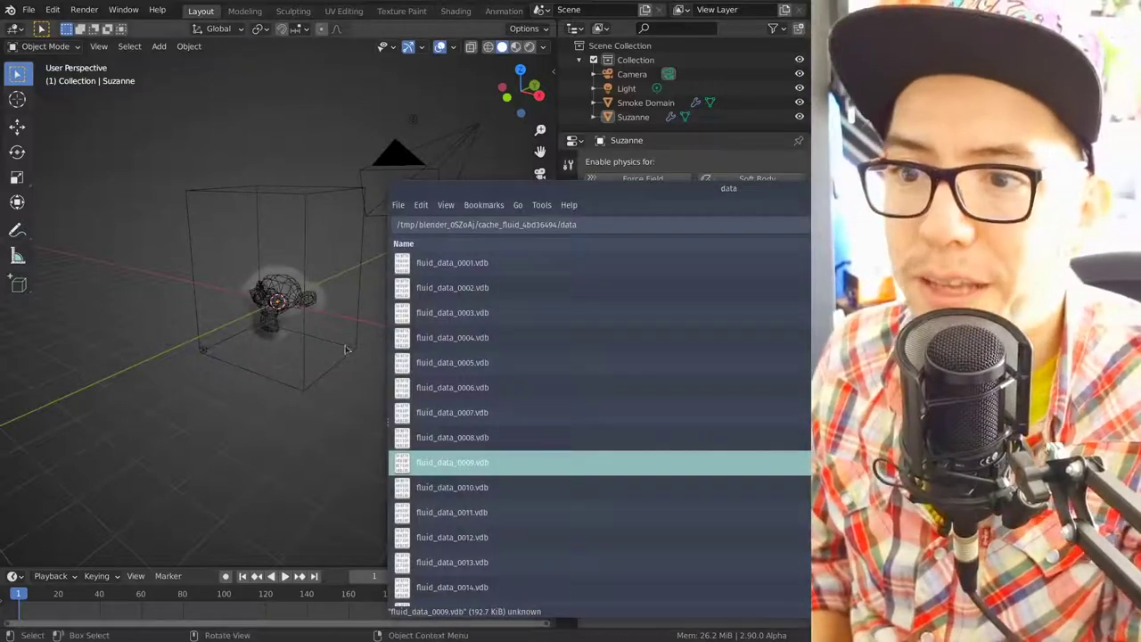
{"action": "left_click_drag", "start_coordinate": [471, 346], "coordinate": [626, 317], "text": "alt"}
{"action": "mouse_move", "coordinate": [419, 285]}
{"action": "middle_mouse_down"}
{"action": "mouse_move", "coordinate": [388, 292]}
{"action": "mouse_move", "coordinate": [413, 279]}
{"action": "middle_mouse_up"}
{"action": "key", "text": "ctrl+n"}
{"action": "left_click", "coordinate": [410, 283]}
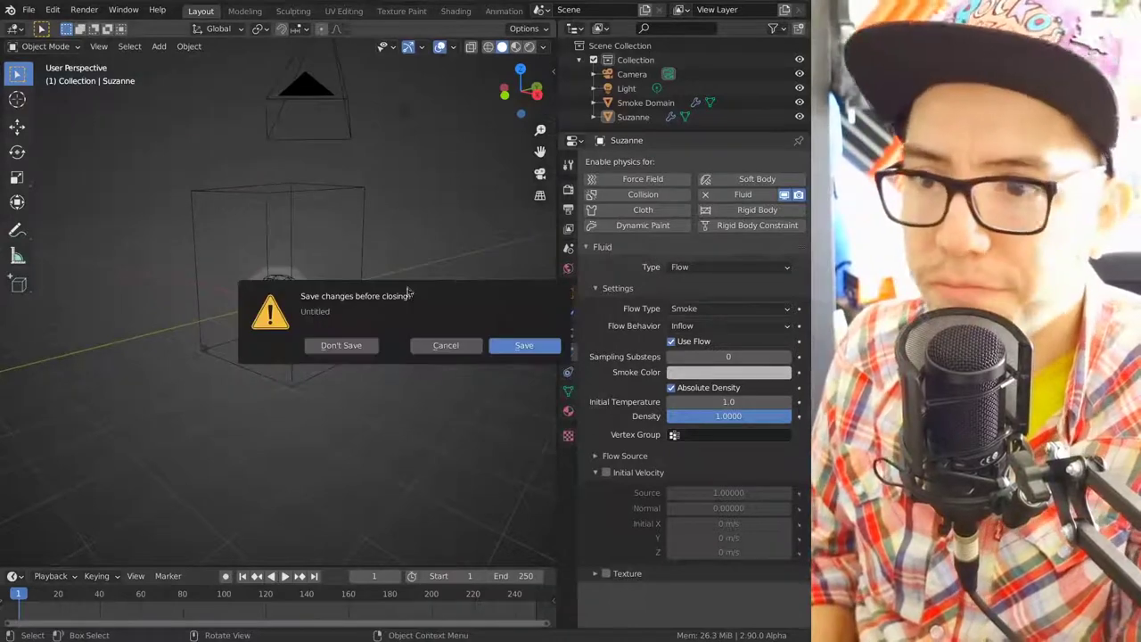
{"action": "left_click", "coordinate": [342, 345]}
Delete the default objects and drag in fluid_data_0003.vdb as a volume at the origin.
{"action": "key", "text": "a"}
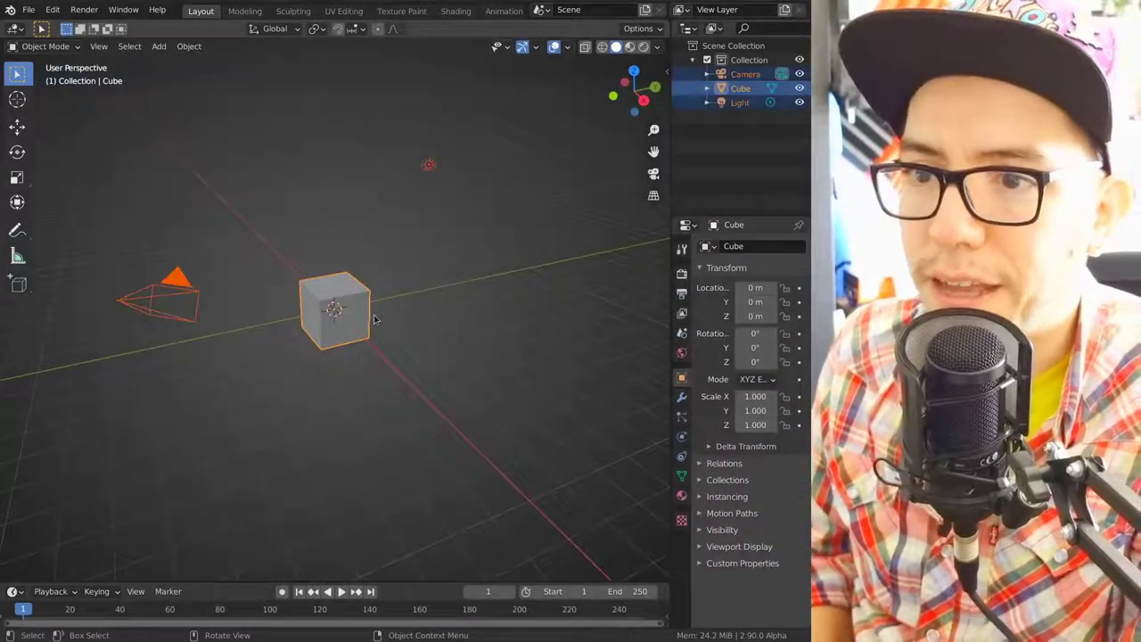
{"action": "key", "text": "Delete"}
{"action": "key", "text": "alt+Tab"}
{"action": "left_click", "coordinate": [569, 294]}
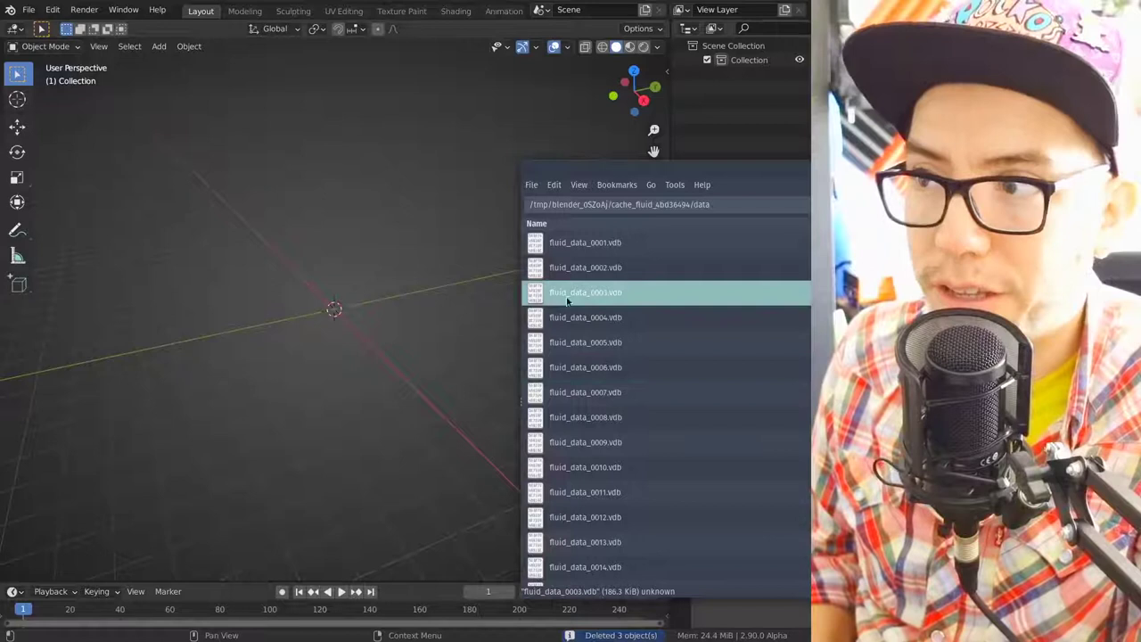
{"action": "left_click_drag", "start_coordinate": [307, 225], "coordinate": [403, 312]}
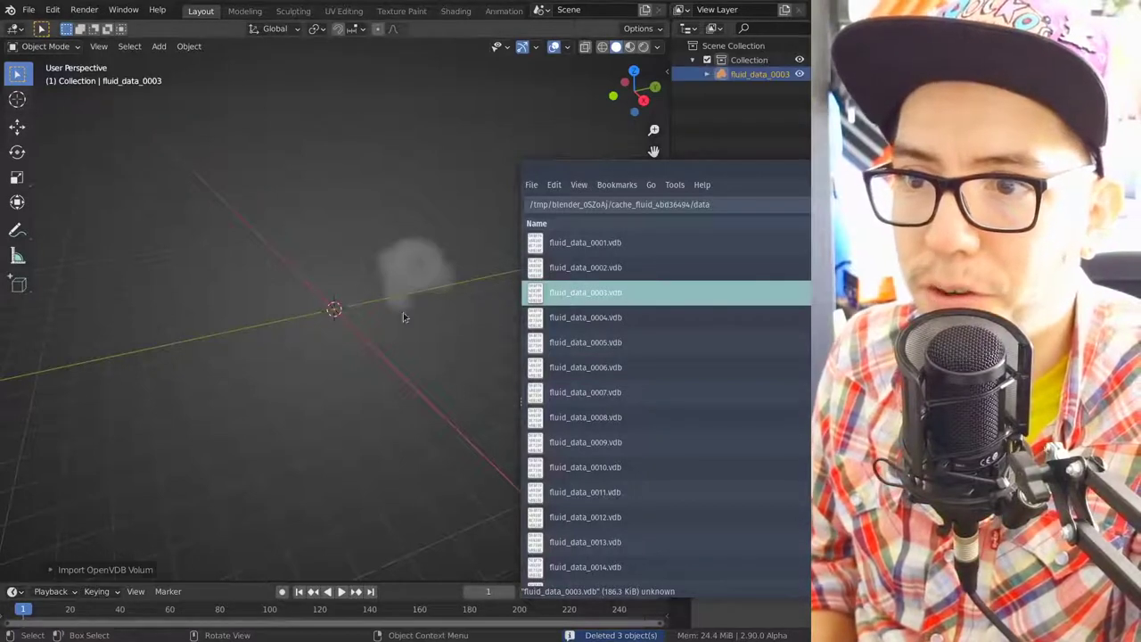
{"action": "key", "text": "g"}
{"action": "right_click", "coordinate": [432, 297]}
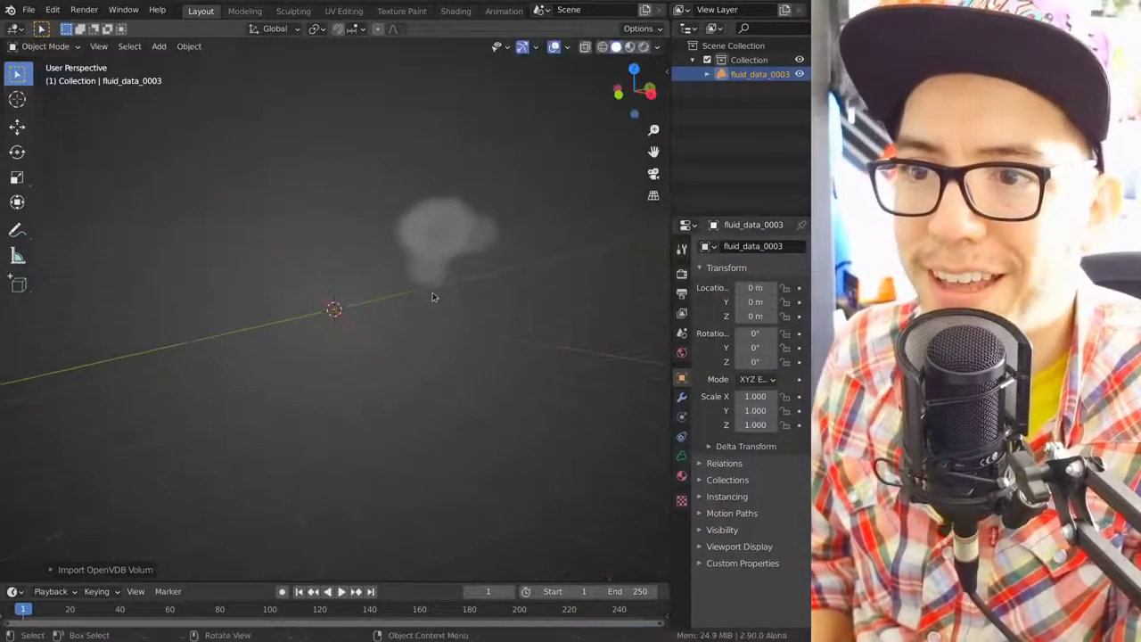
{"action": "middle_click_drag", "start_coordinate": [477, 250], "coordinate": [598, 324]}
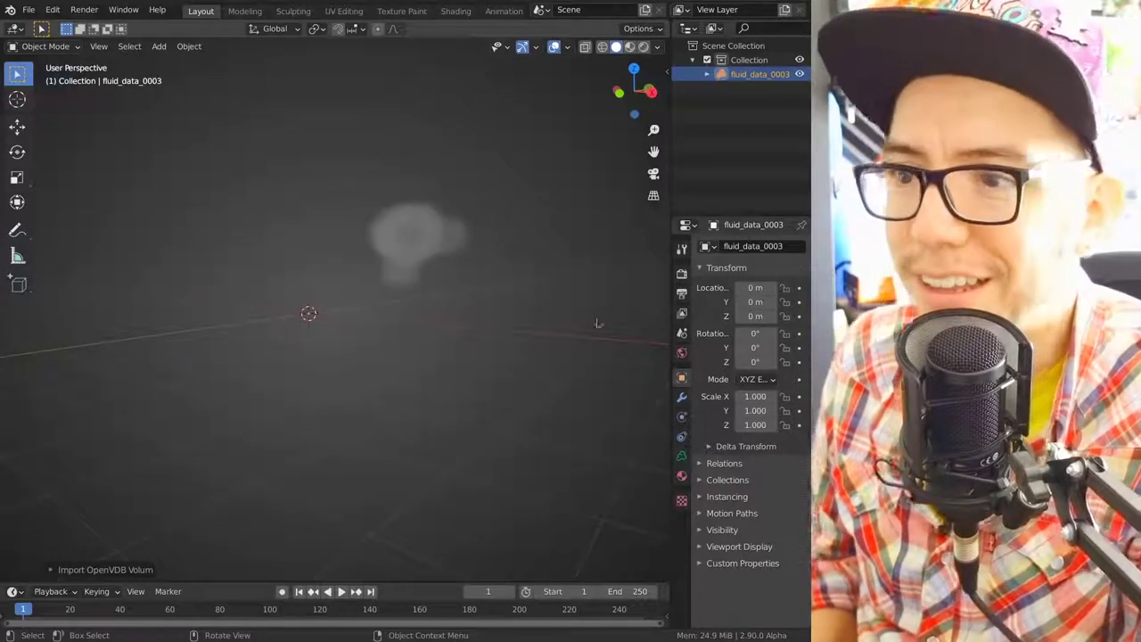
{"action": "left_click_drag", "start_coordinate": [670, 379], "coordinate": [560, 374]}
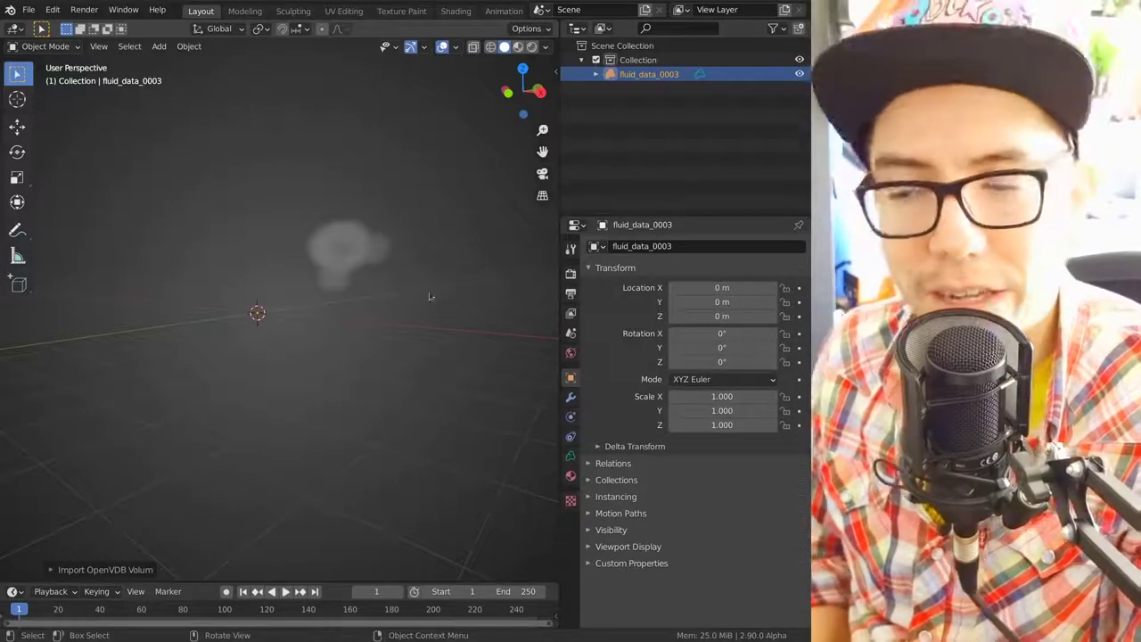
Open the volume's Data settings, show the velocity grid, and enlarge the properties panel.
{"action": "left_click", "coordinate": [572, 458]}
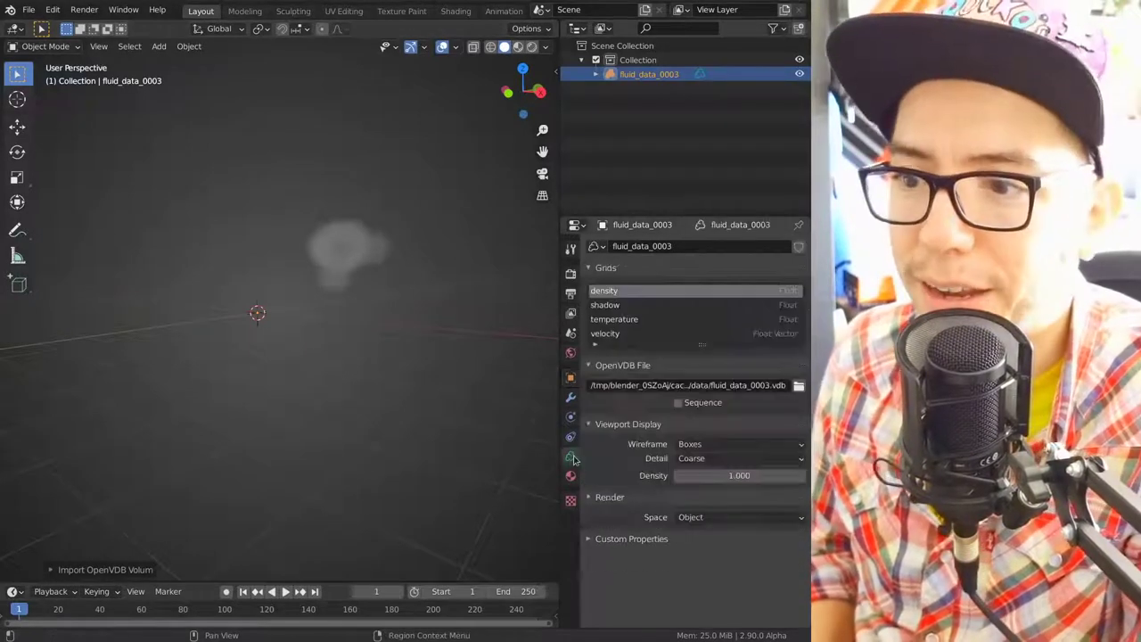
{"action": "left_click_drag", "start_coordinate": [702, 357], "coordinate": [702, 386]}
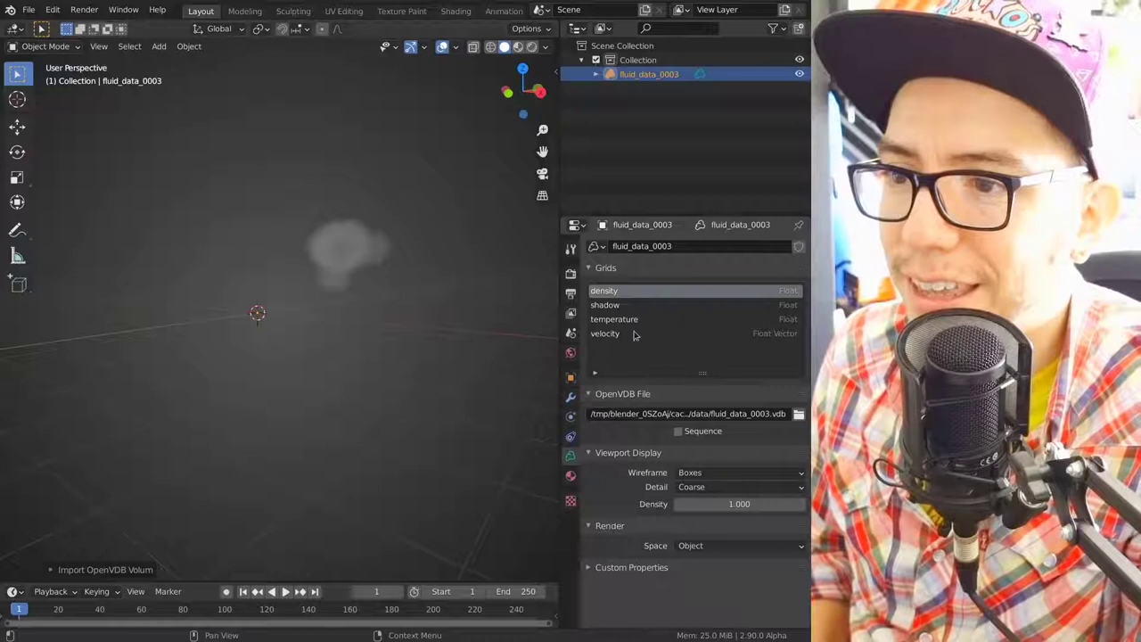
{"action": "left_click", "coordinate": [624, 305]}
{"action": "left_click", "coordinate": [619, 333]}
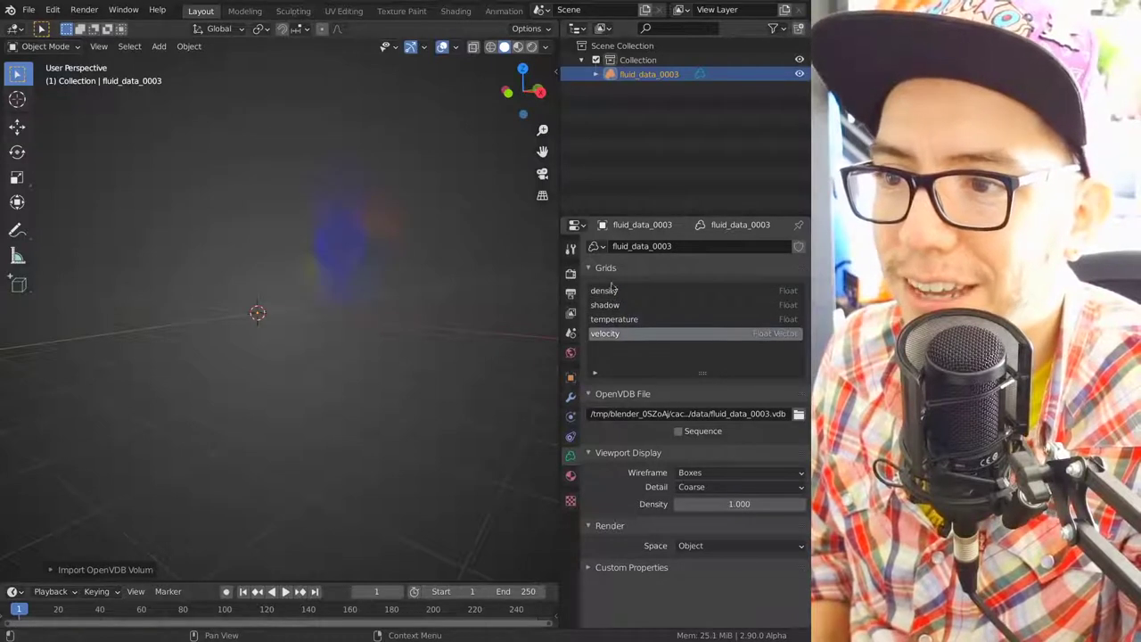
{"action": "middle_click_drag", "start_coordinate": [649, 316], "coordinate": [673, 234], "text": "ctrl"}
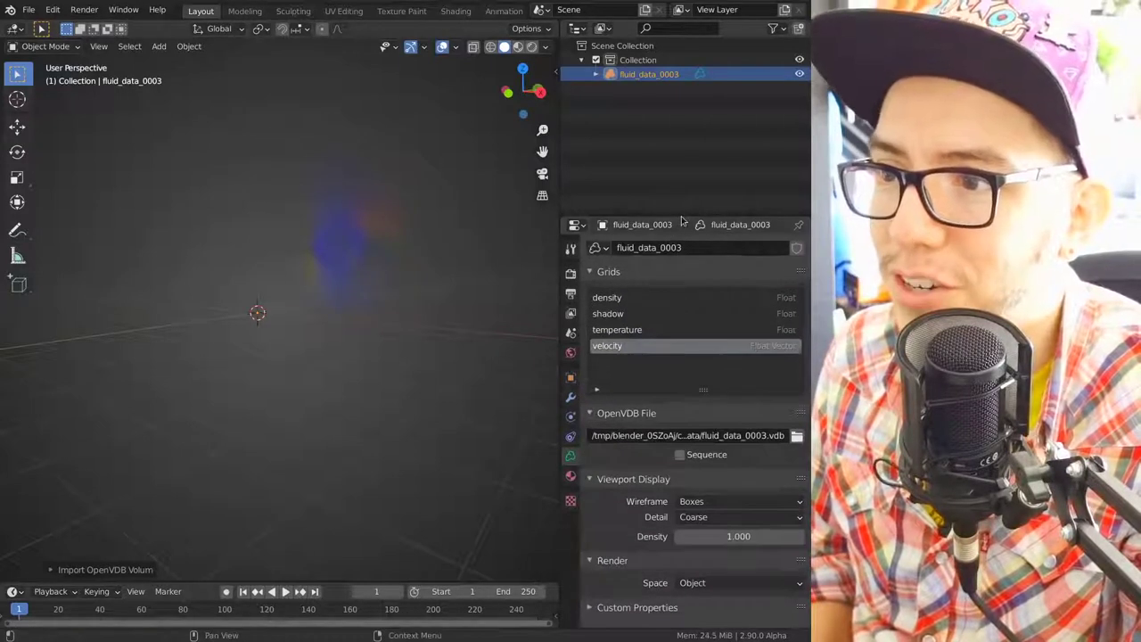
{"action": "left_click_drag", "start_coordinate": [682, 220], "coordinate": [682, 91]}
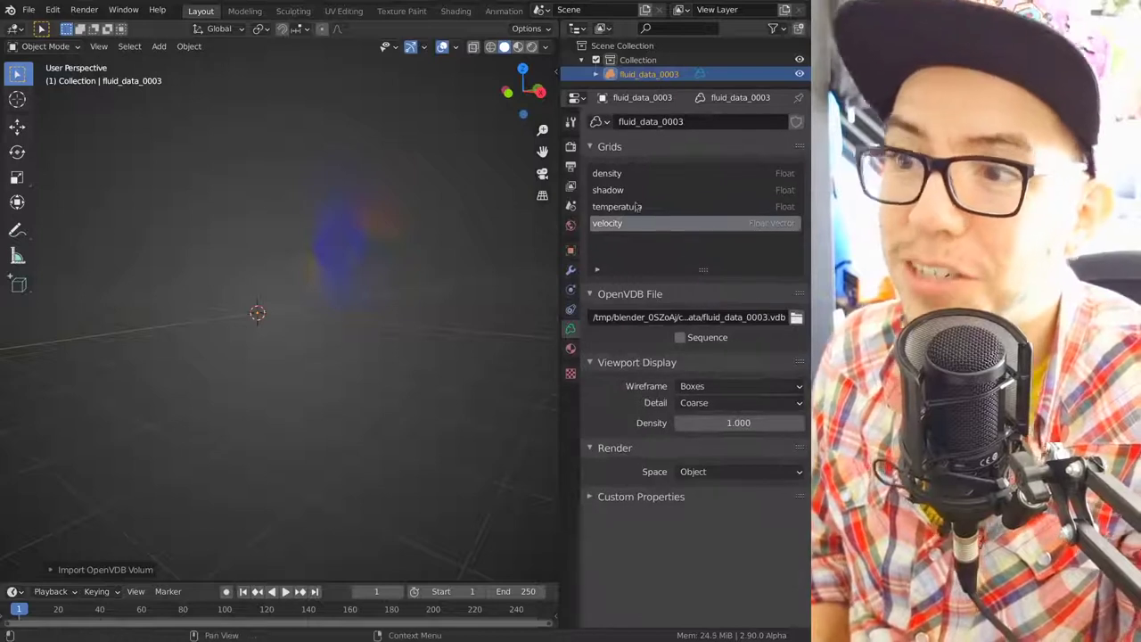
{"action": "scroll", "coordinate": [638, 206], "scroll_direction": "up", "scroll_amount": 2, "text": "ctrl"}
{"action": "scroll", "coordinate": [638, 206], "scroll_direction": "up", "scroll_amount": 1, "text": "ctrl"}
{"action": "scroll", "coordinate": [638, 206], "scroll_direction": "down", "scroll_amount": 2, "text": "ctrl"}
{"action": "scroll", "coordinate": [638, 209], "scroll_direction": "down", "scroll_amount": 1, "text": "ctrl"}
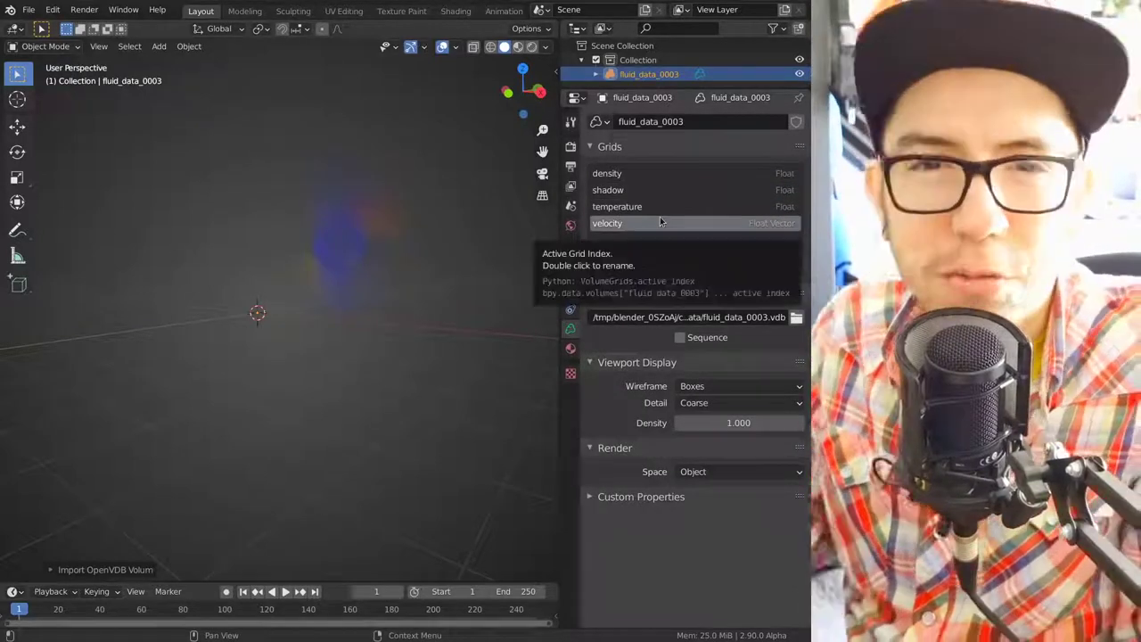
Raise the viewport display density to 2.47, then switch back to the velocity grid.
{"action": "left_click", "coordinate": [611, 174]}
{"action": "left_click_drag", "start_coordinate": [711, 423], "coordinate": [779, 432]}
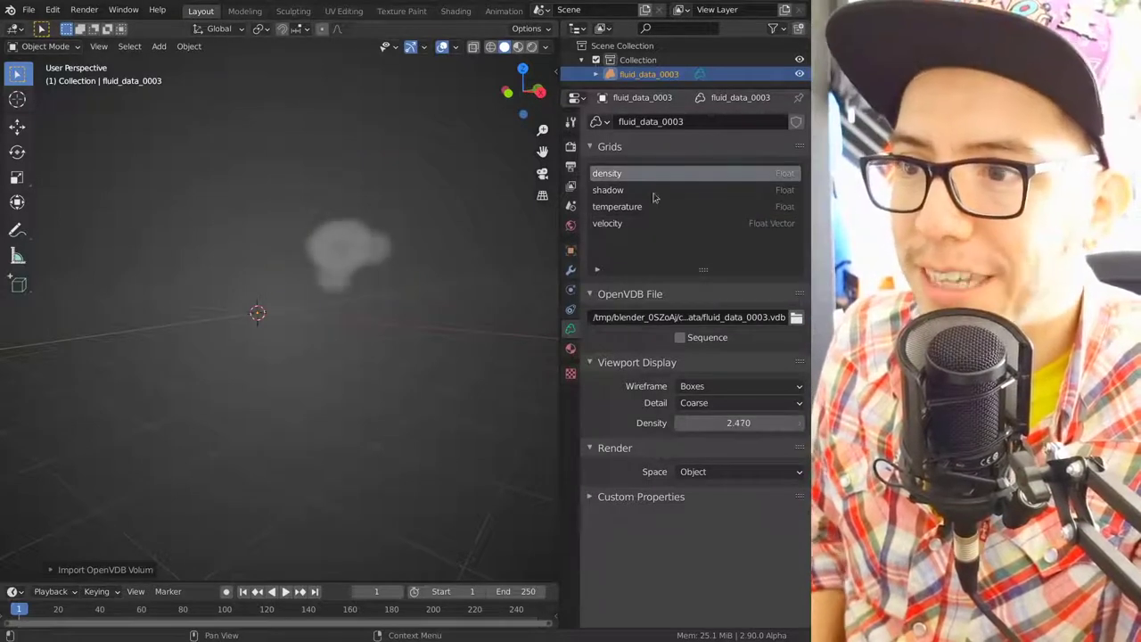
{"action": "left_click", "coordinate": [624, 223]}
{"action": "scroll", "coordinate": [419, 268], "scroll_direction": "up", "scroll_amount": 2}
{"action": "mouse_move", "coordinate": [443, 235]}
{"action": "middle_mouse_down"}
{"action": "mouse_move", "coordinate": [424, 237]}
{"action": "mouse_move", "coordinate": [535, 299]}
{"action": "middle_mouse_up"}
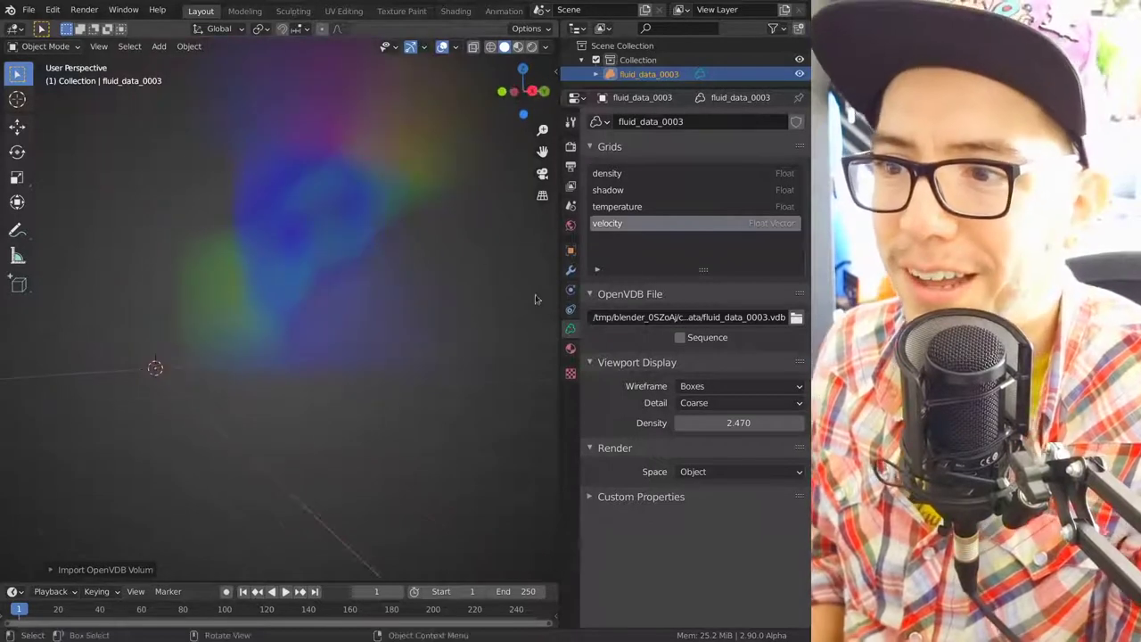
Load every fluid_data VDB file from the cache and mark them as a sequence.
{"action": "left_click", "coordinate": [796, 317]}
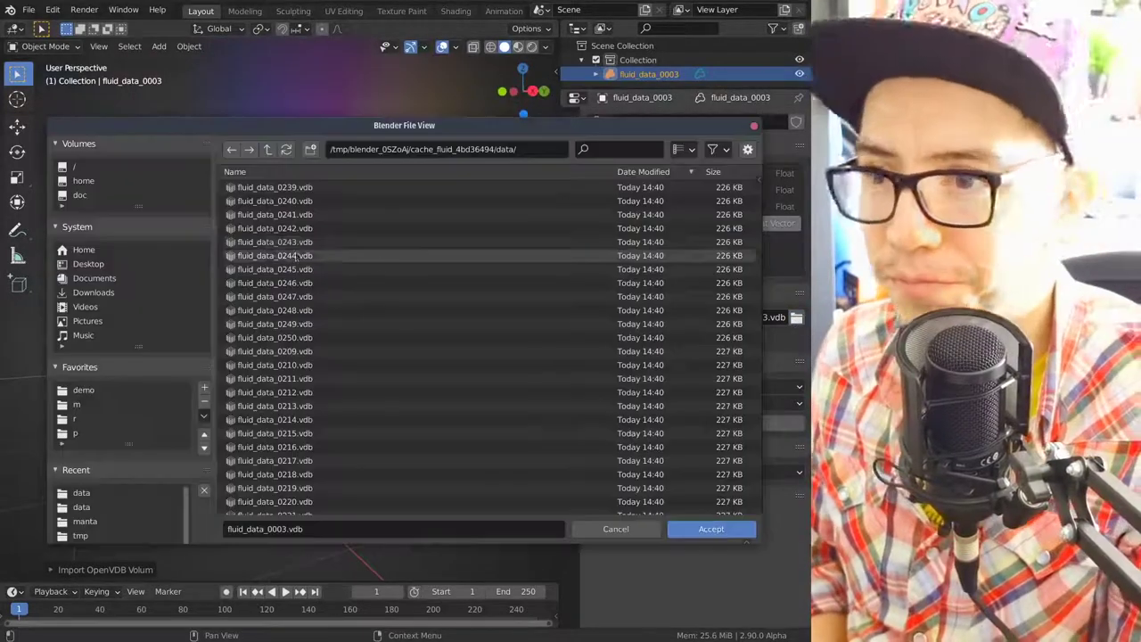
{"action": "left_click", "coordinate": [273, 255]}
{"action": "key", "text": "a"}
{"action": "left_click", "coordinate": [713, 530]}
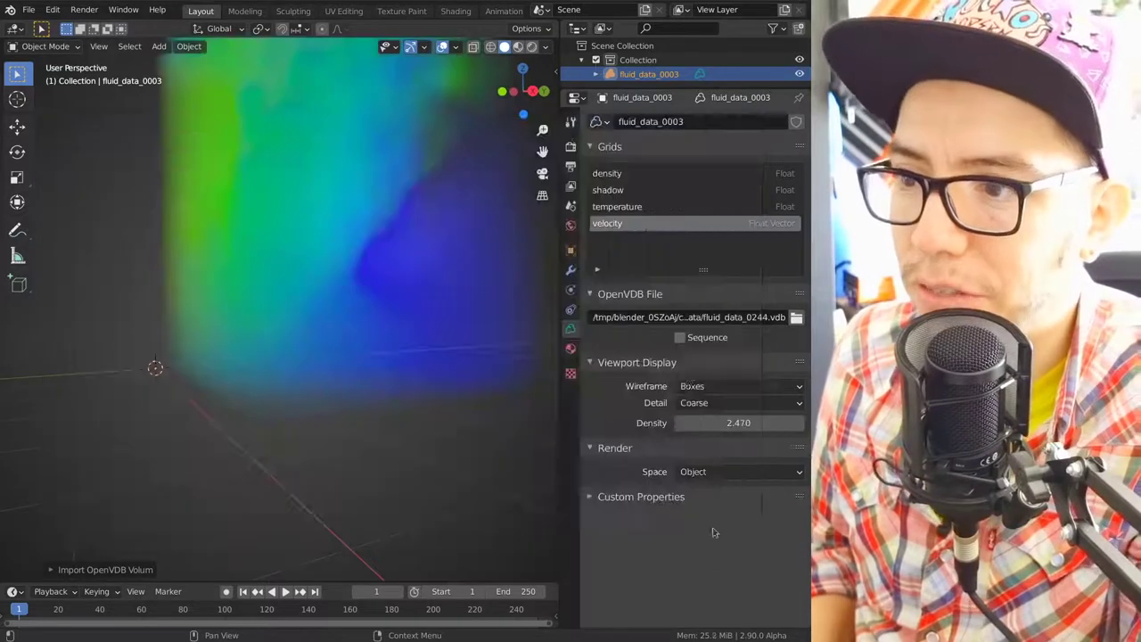
{"action": "left_click", "coordinate": [685, 339]}
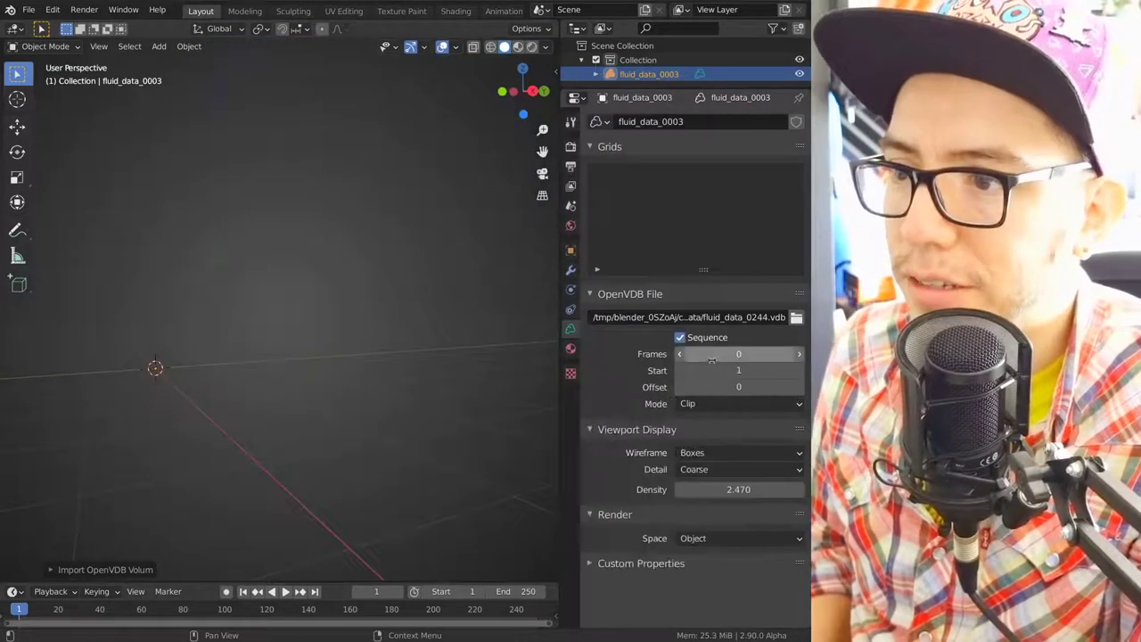
{"action": "key", "text": "space"}
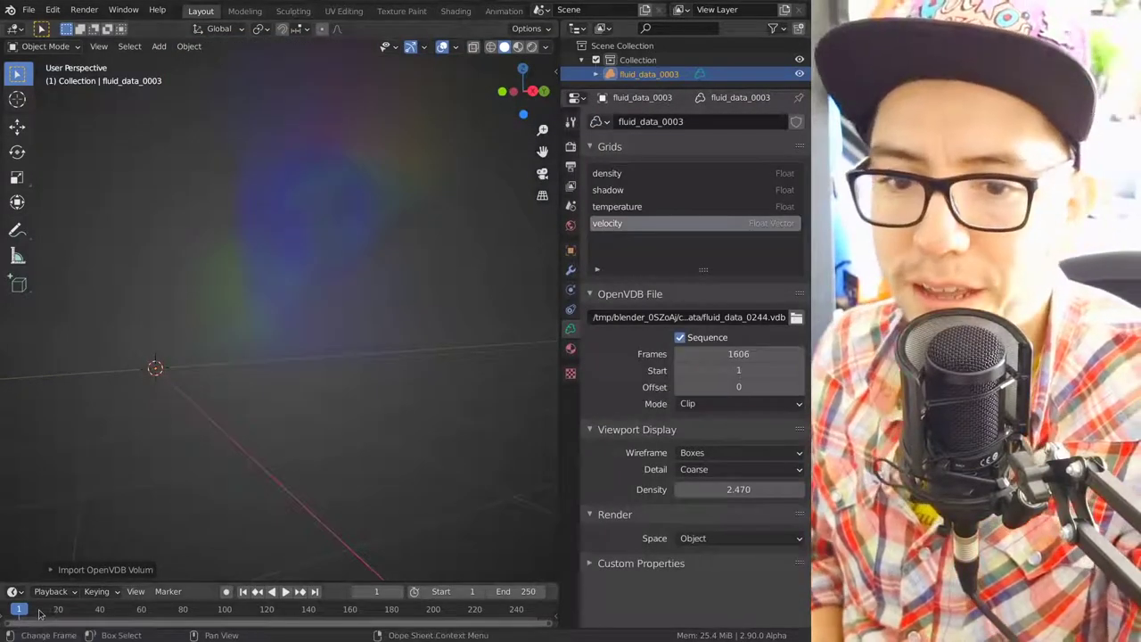
Scrub the timeline and orbit around the animating smoke volume, then stop playback.
{"action": "left_click", "coordinate": [139, 613]}
{"action": "middle_click_drag", "start_coordinate": [267, 401], "coordinate": [294, 392]}
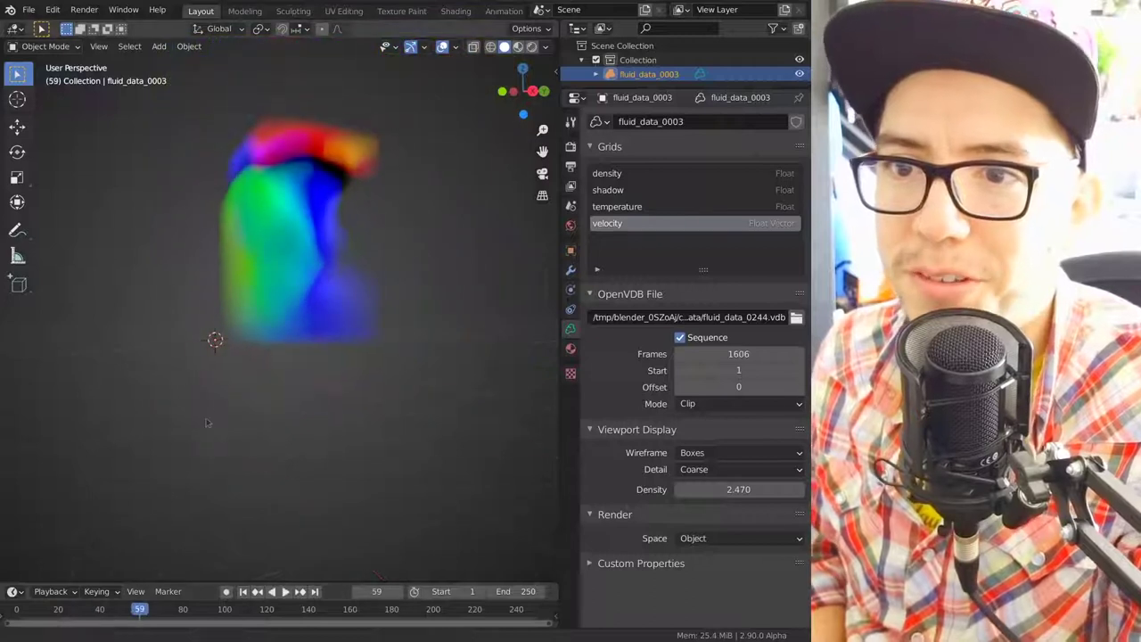
{"action": "left_click_drag", "start_coordinate": [133, 614], "coordinate": [32, 608]}
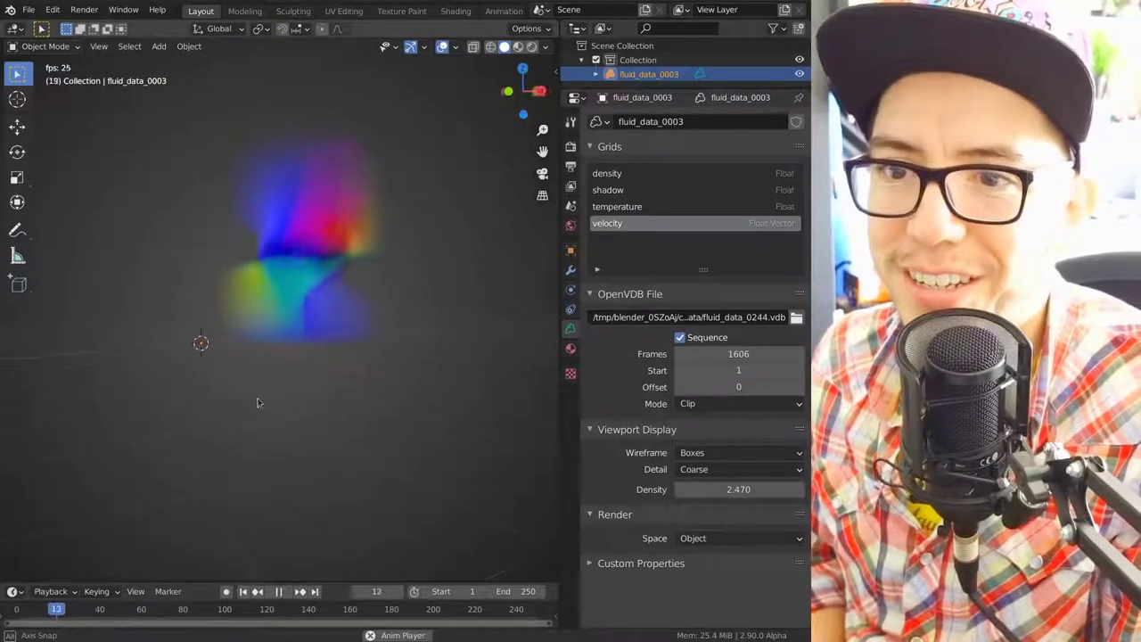
{"action": "scroll", "coordinate": [267, 392], "scroll_direction": "up", "scroll_amount": 3}
{"action": "middle_click_drag", "start_coordinate": [279, 326], "coordinate": [383, 330]}
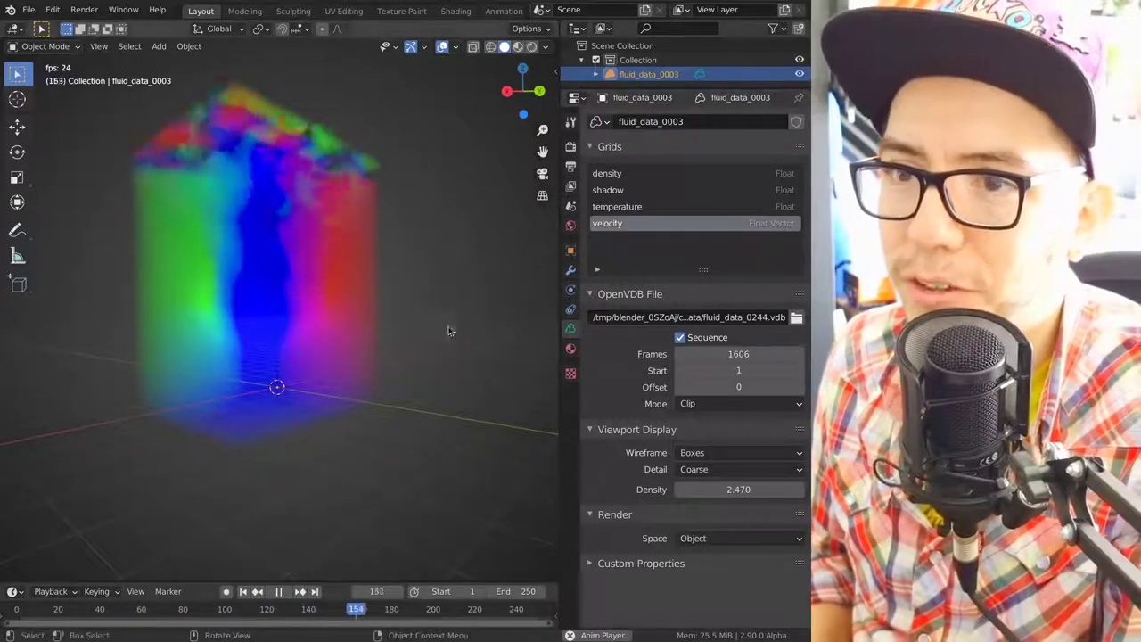
{"action": "key", "text": "Escape"}
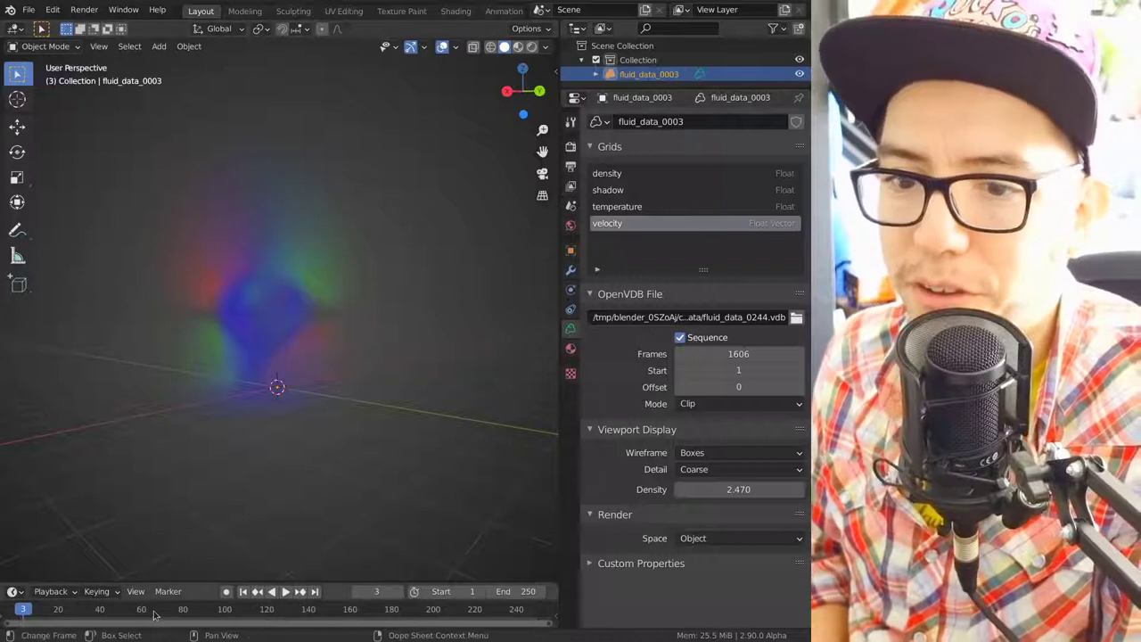
Go to frame 114 and display the volume's temperature grid.
{"action": "left_click", "coordinate": [241, 609]}
{"action": "left_click", "coordinate": [630, 206]}
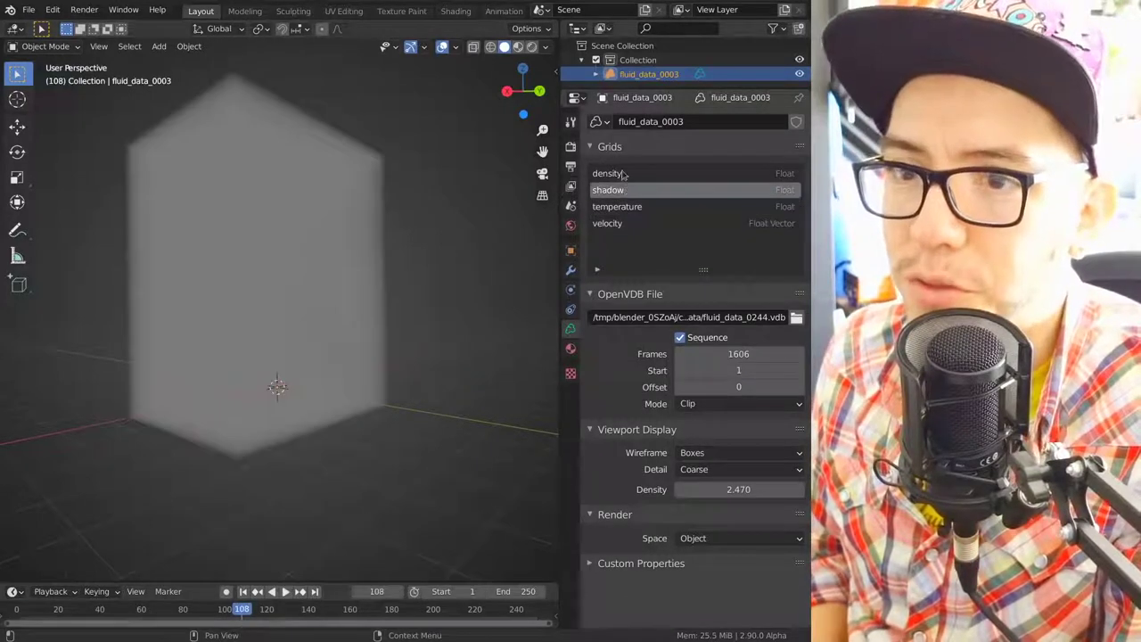
{"action": "left_click", "coordinate": [624, 206]}
{"action": "left_click_drag", "start_coordinate": [335, 582], "coordinate": [334, 519]}
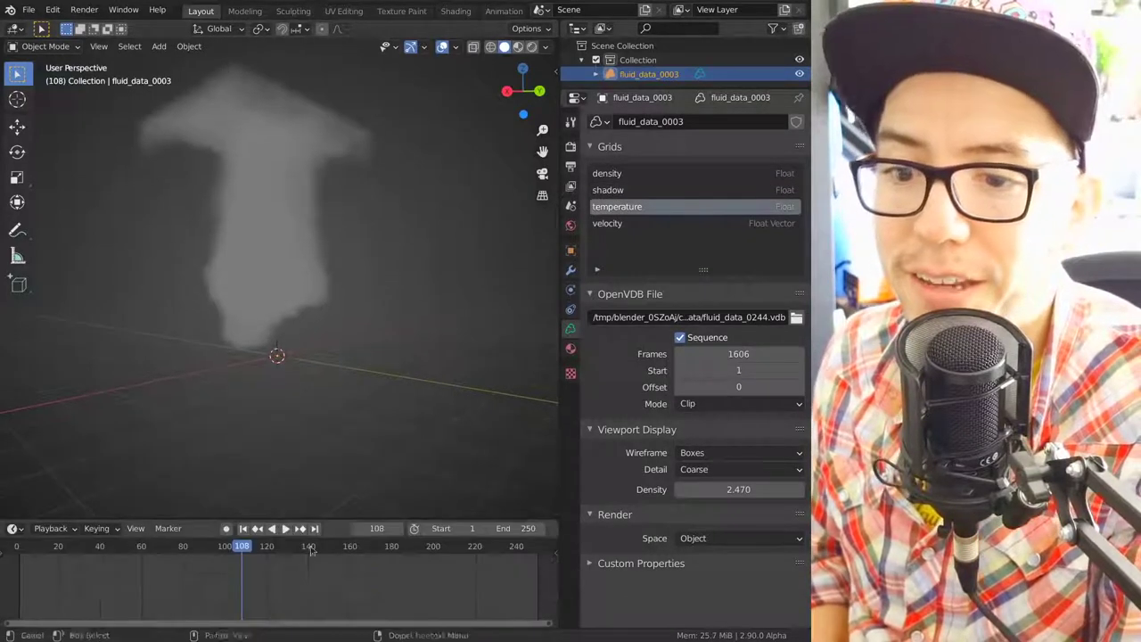
{"action": "left_click_drag", "start_coordinate": [255, 554], "coordinate": [255, 556]}
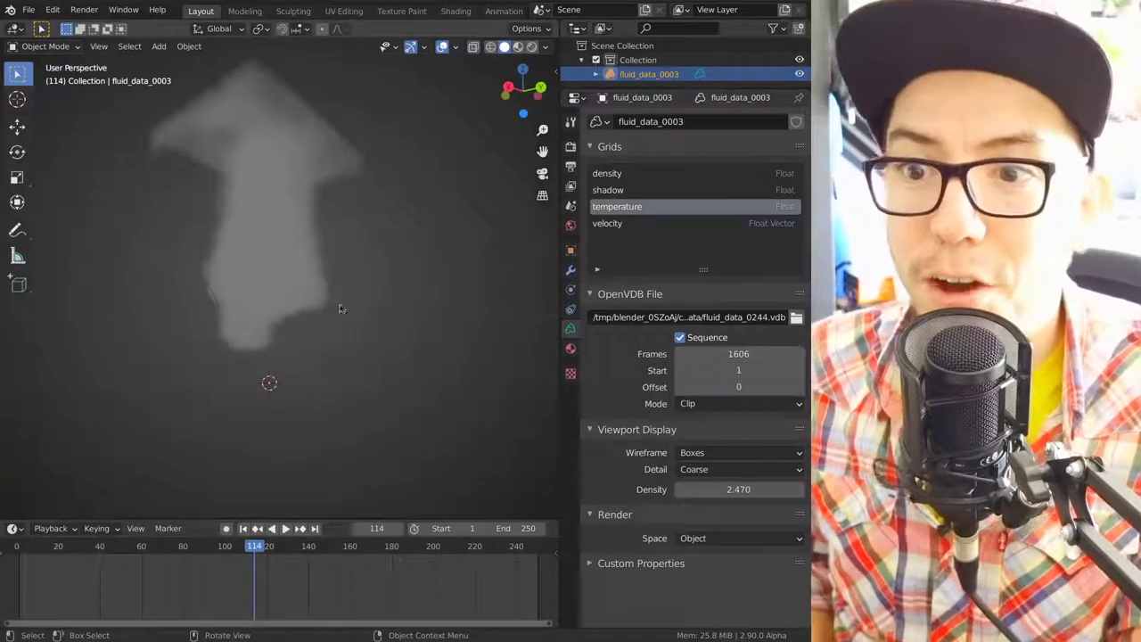
{"action": "key", "text": "shift+a"}
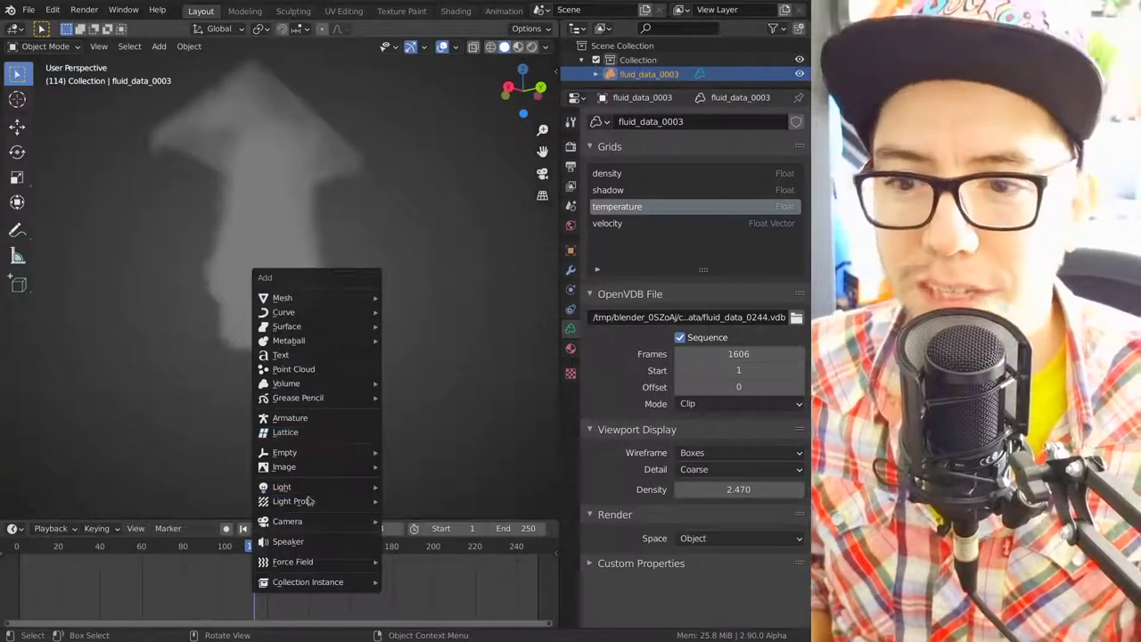
{"action": "mouse_move", "coordinate": [286, 383]}
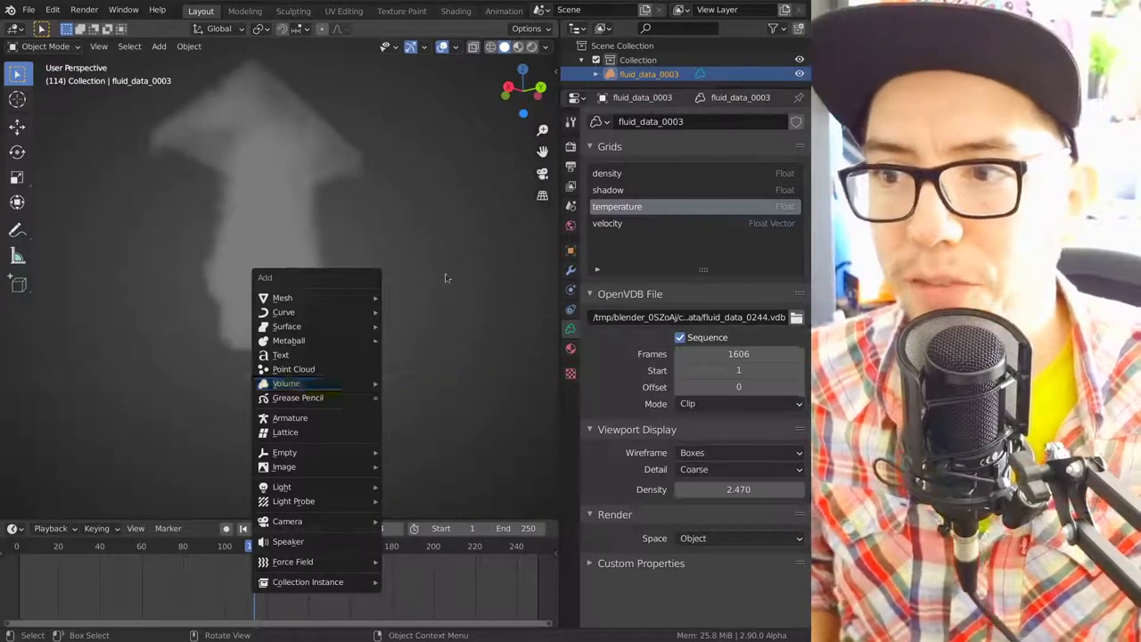
{"action": "middle_click_drag", "start_coordinate": [392, 384], "coordinate": [366, 354]}
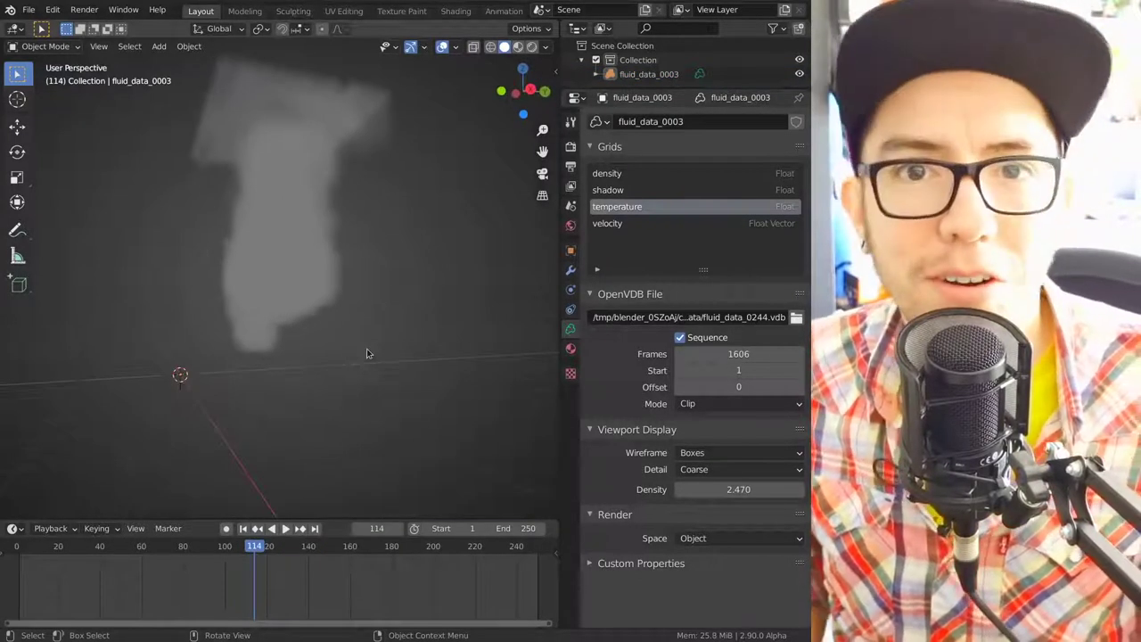